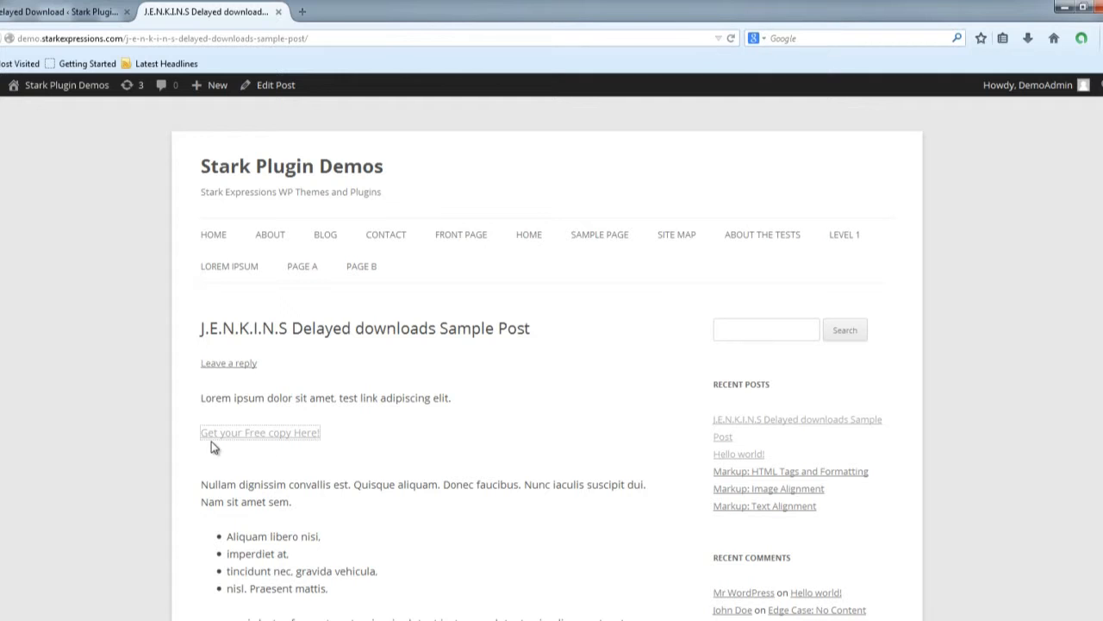
Test the post's "Get your Free copy Here!" link and the popup's manual download link, cancelling the save prompt each time
{"action": "left_click", "coordinate": [258, 433]}
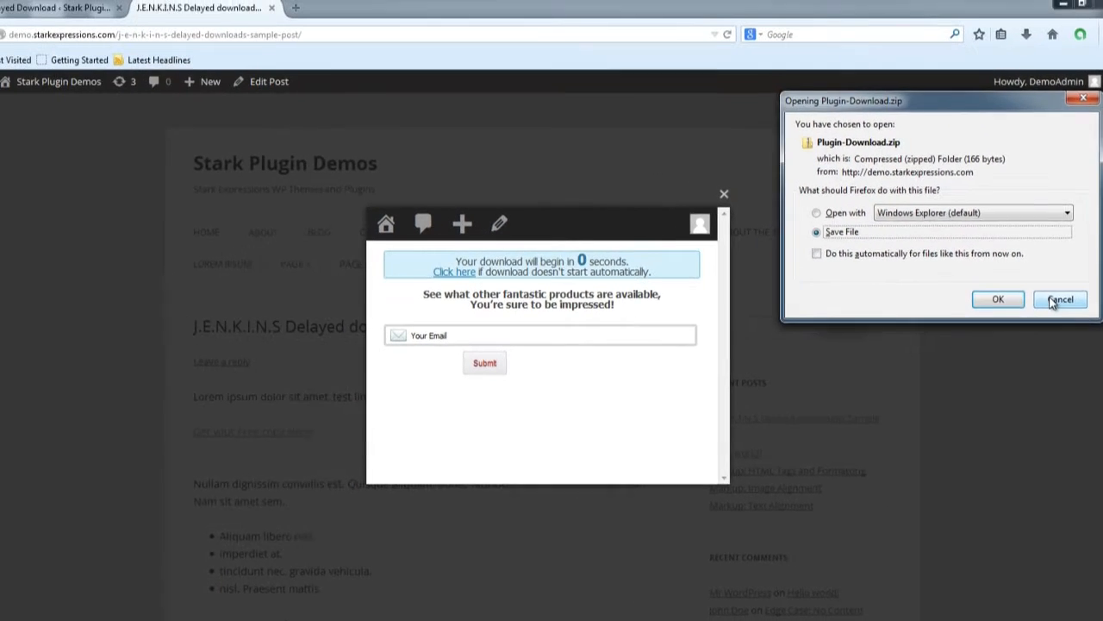
{"action": "left_click", "coordinate": [1025, 244]}
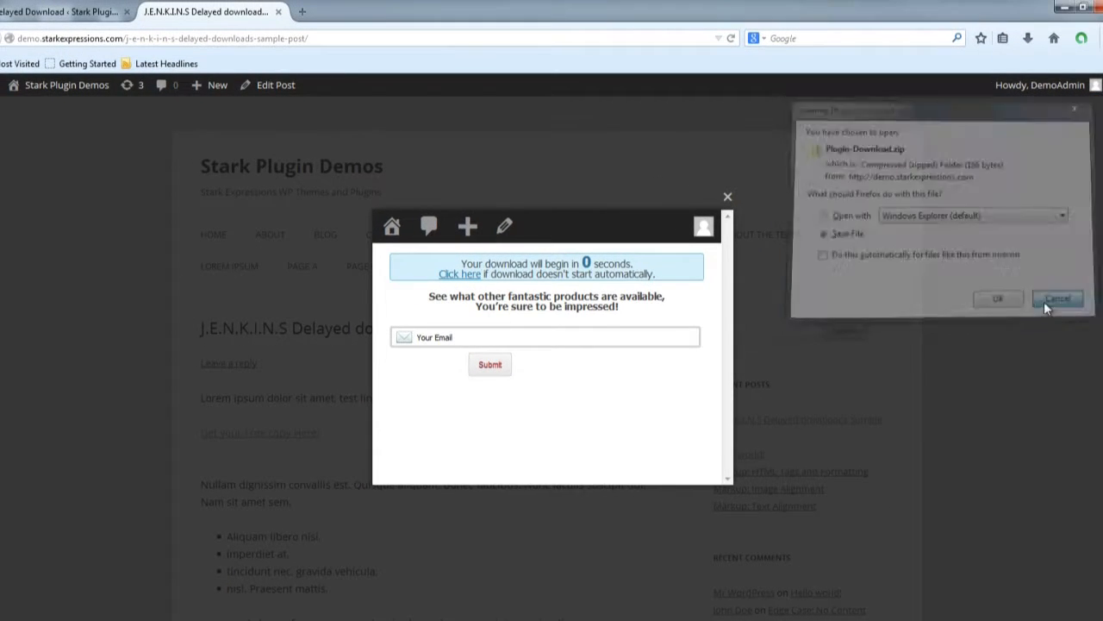
{"action": "left_click", "coordinate": [461, 275]}
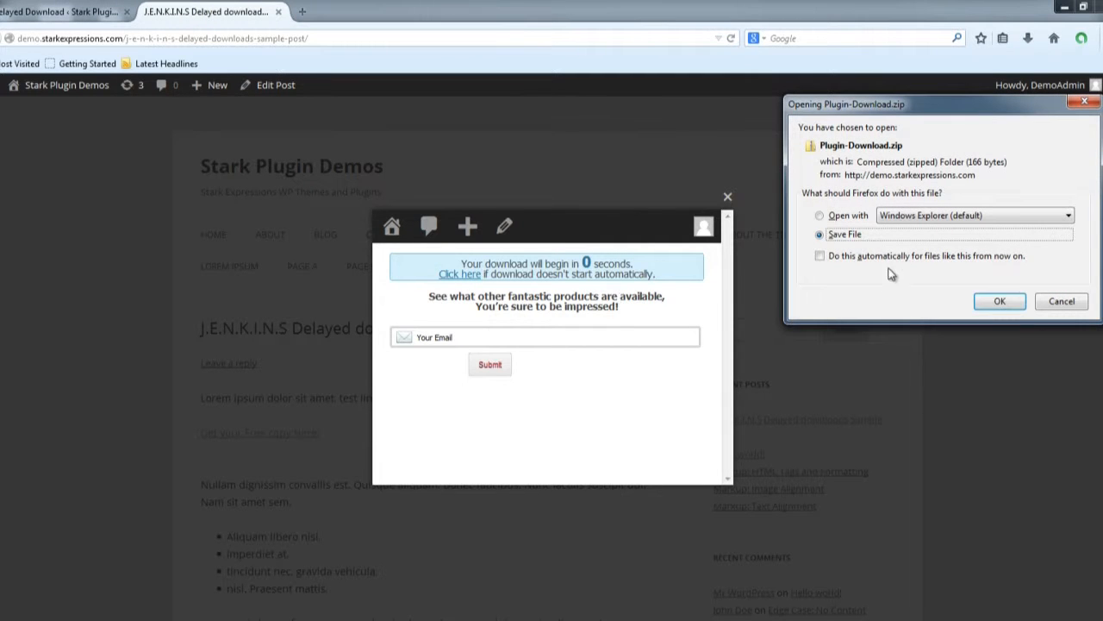
{"action": "left_click", "coordinate": [1073, 308]}
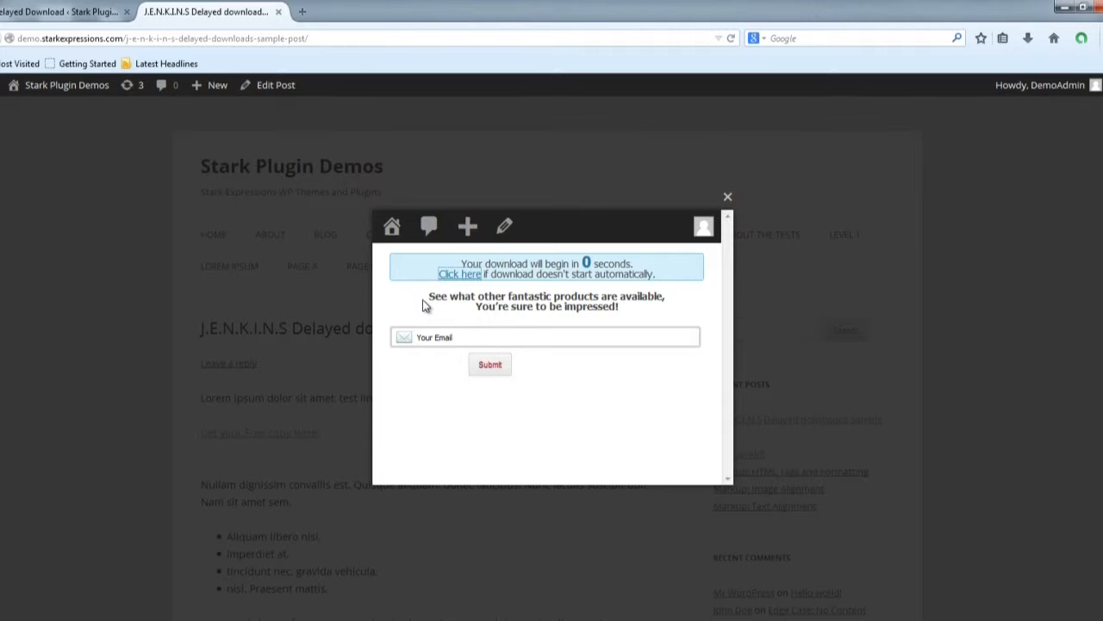
Examine the promotional text and email opt-in field in the download popup, and close the popup
{"action": "left_click_drag", "start_coordinate": [426, 298], "coordinate": [605, 318]}
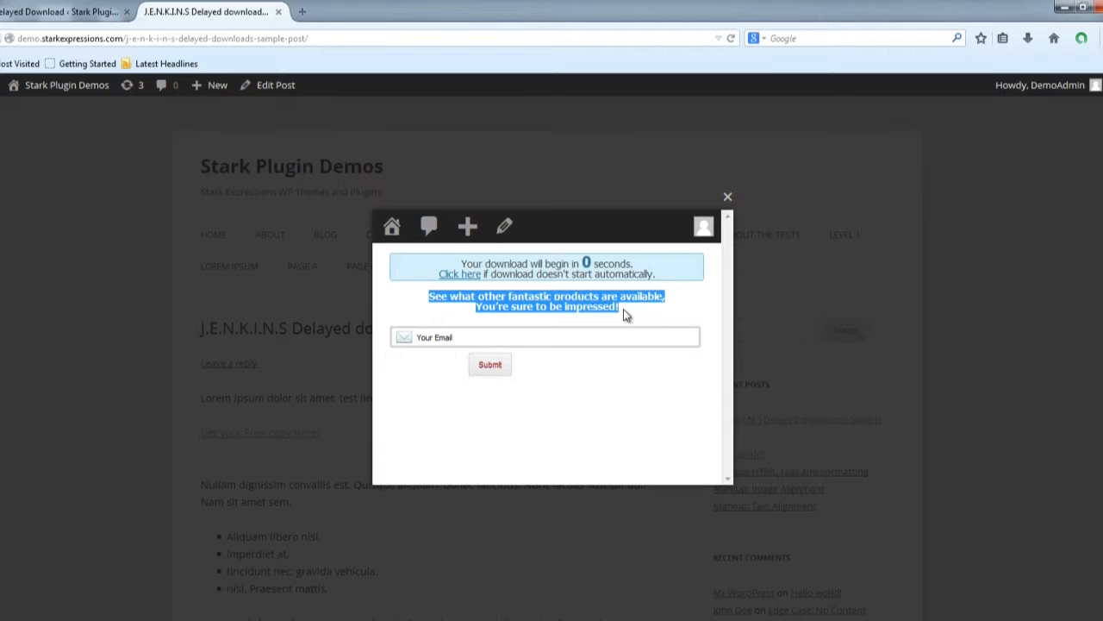
{"action": "left_click", "coordinate": [438, 338]}
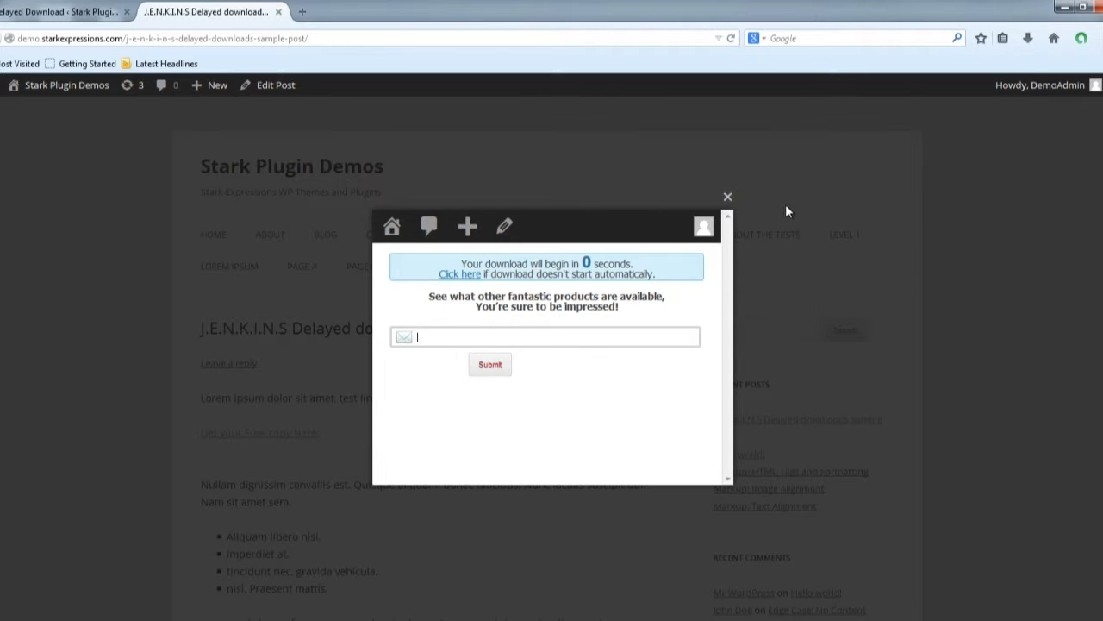
{"action": "left_click", "coordinate": [728, 198]}
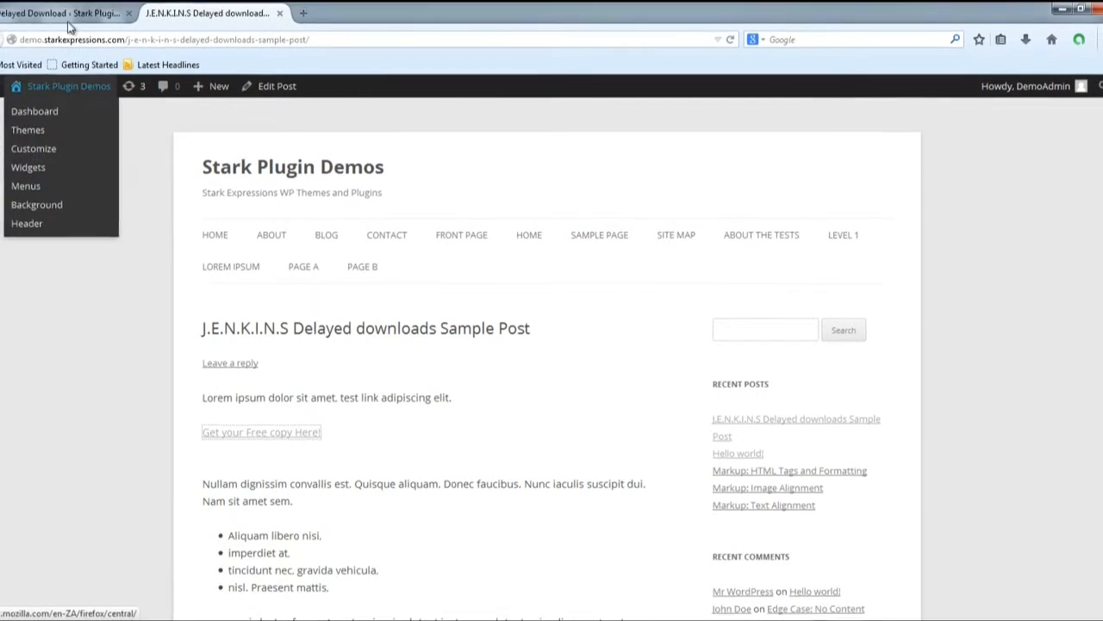
Open the plugin upload page in the site admin and view the zip file chooser without selecting a file
{"action": "left_click", "coordinate": [88, 24]}
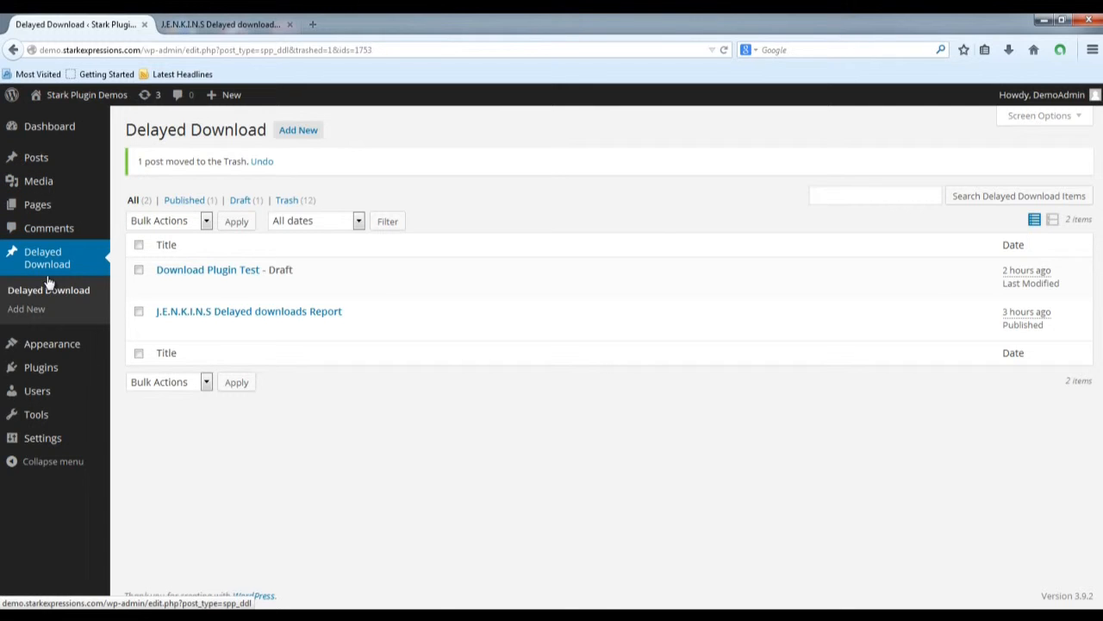
{"action": "left_click", "coordinate": [52, 371]}
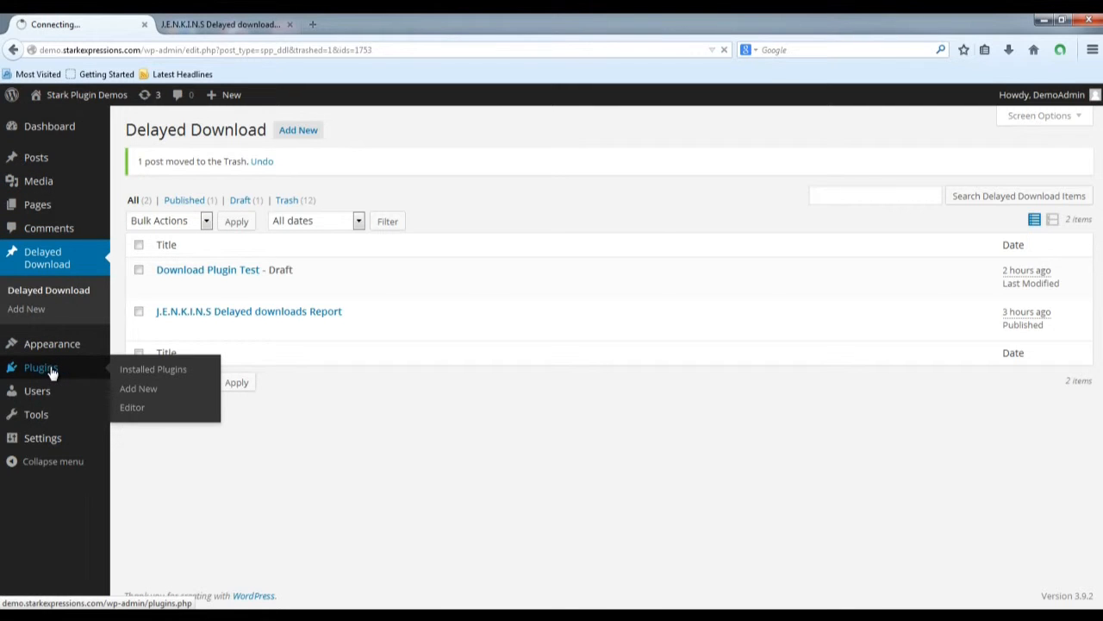
{"action": "left_click", "coordinate": [141, 388]}
{"action": "left_click", "coordinate": [183, 157]}
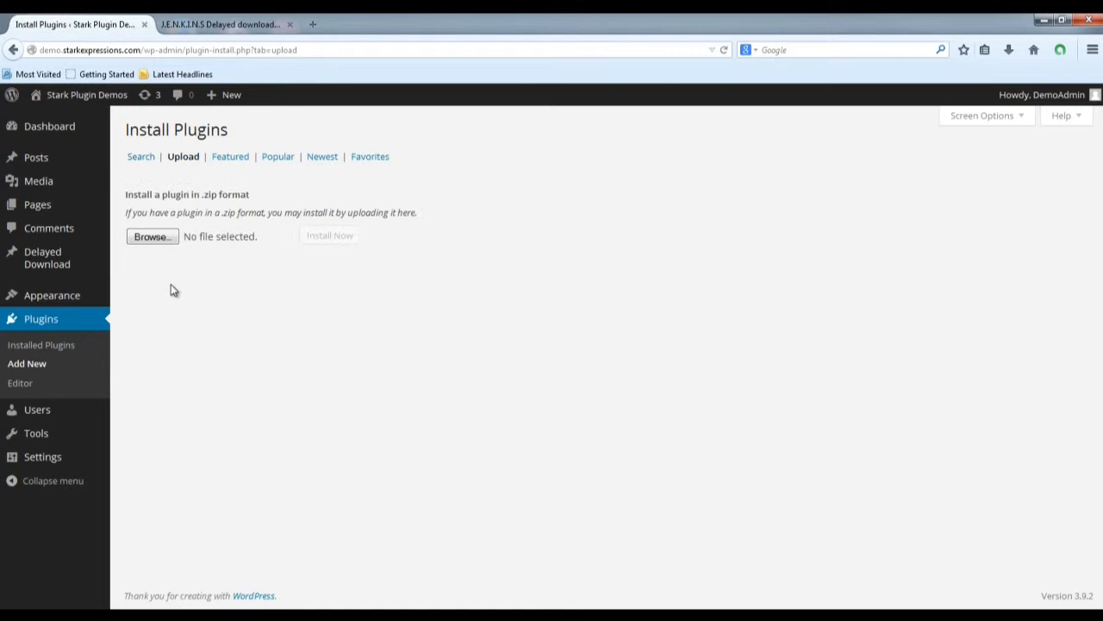
{"action": "left_click", "coordinate": [157, 239]}
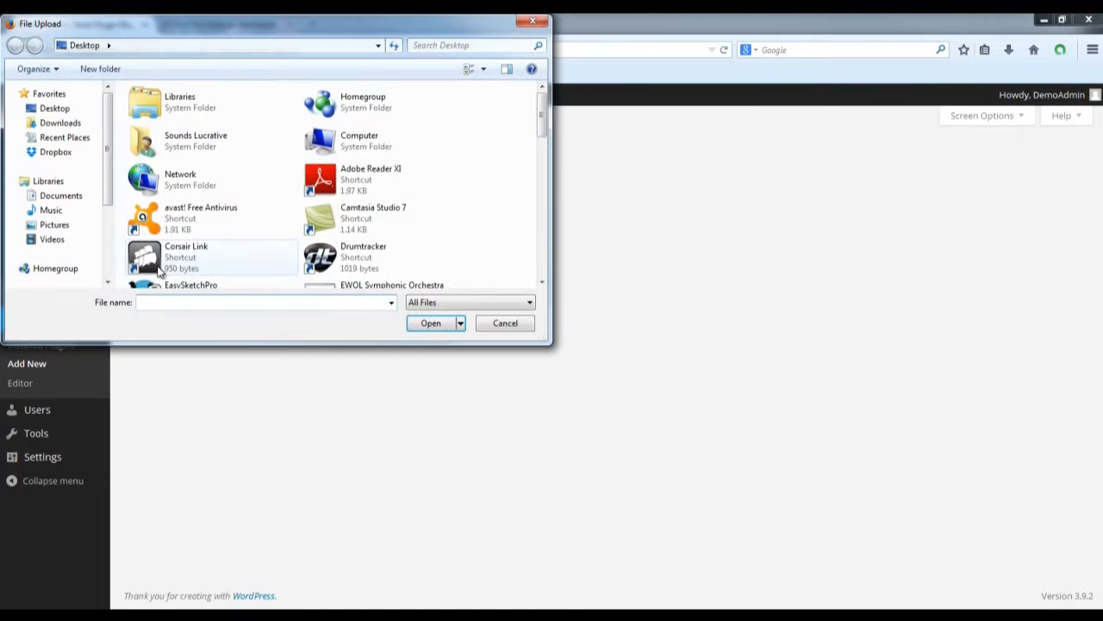
{"action": "left_click", "coordinate": [522, 326]}
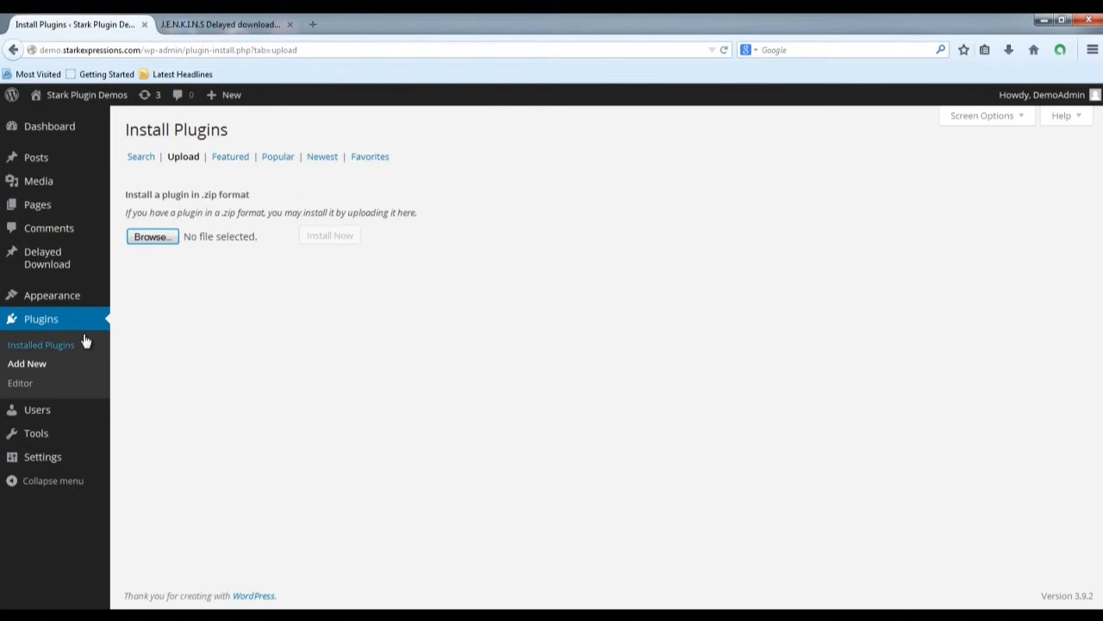
Open the Delayed Download list and examine the "J.E.N.K.I.N.S Delayed downloads Report" entry
{"action": "mouse_move", "coordinate": [75, 269]}
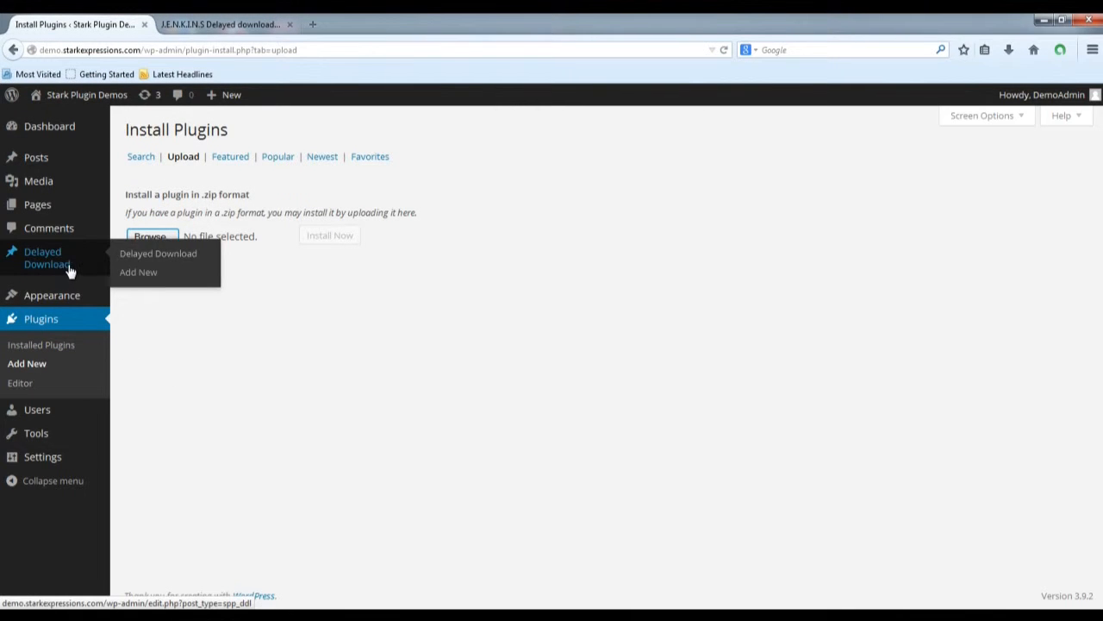
{"action": "left_click", "coordinate": [144, 260]}
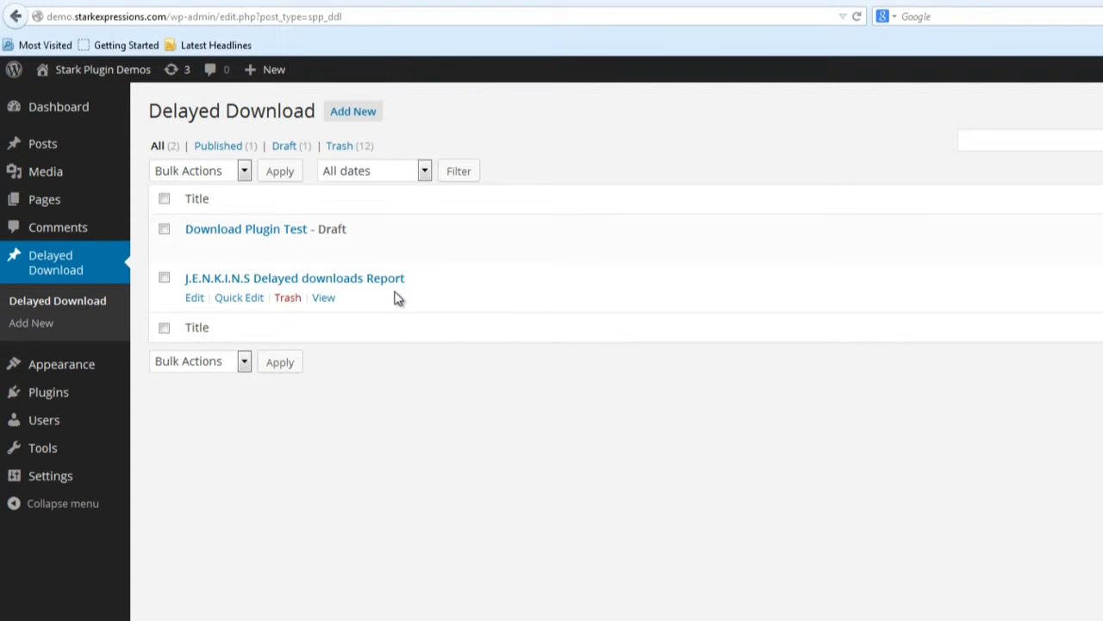
{"action": "left_click_drag", "start_coordinate": [412, 285], "coordinate": [184, 283]}
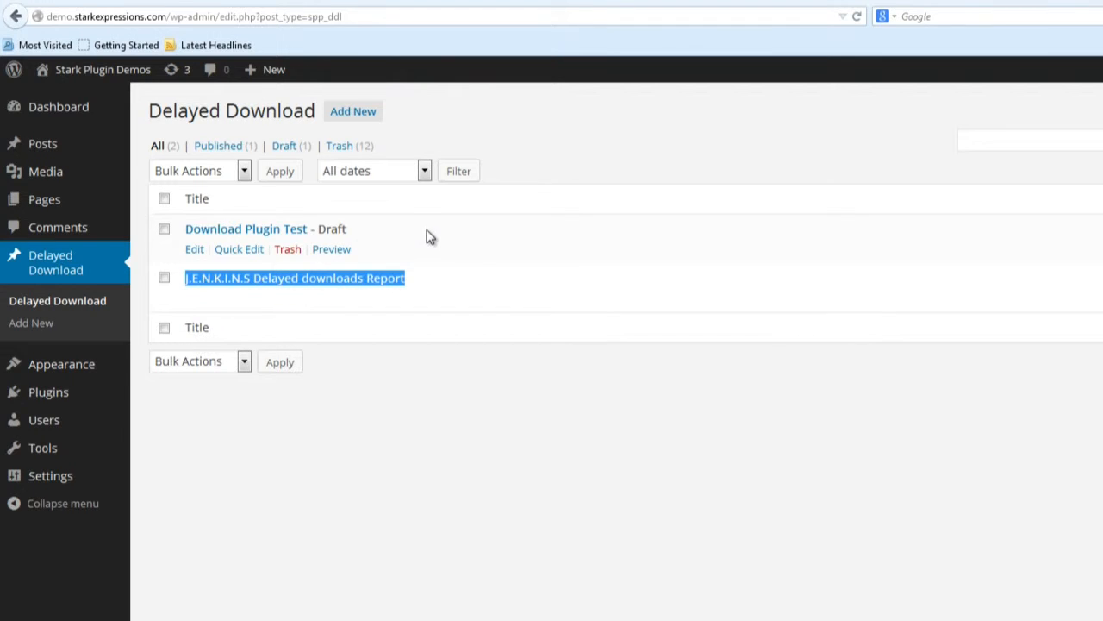
{"action": "left_click", "coordinate": [454, 291]}
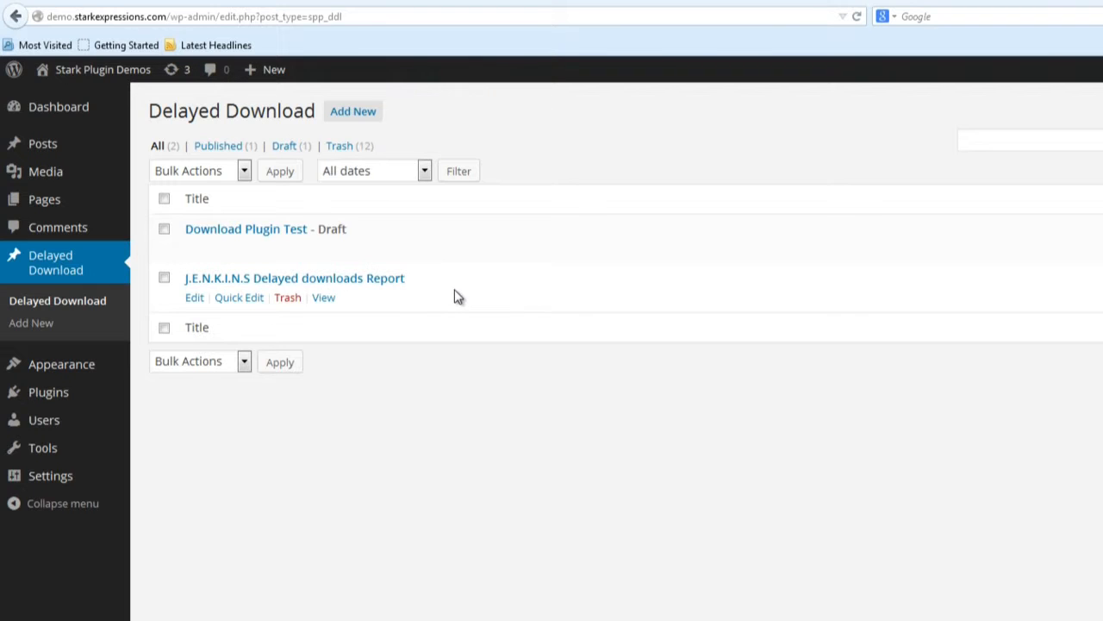
Create a new delayed download titled "Product Number 1" with the body text "Some TExt EGGzample"
{"action": "left_click", "coordinate": [364, 122]}
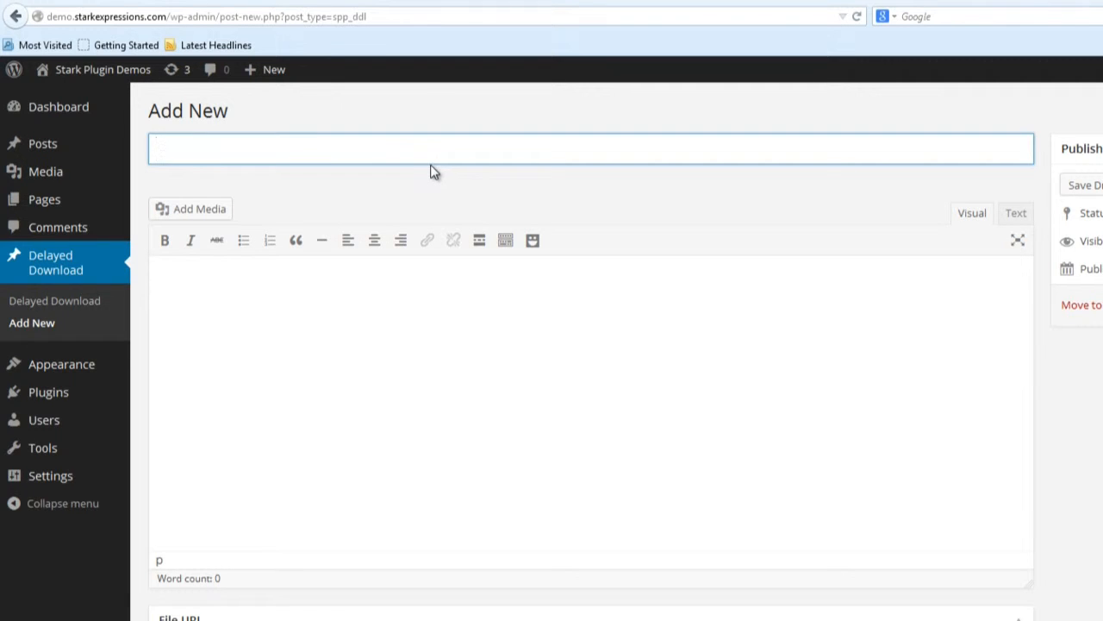
{"action": "type", "text": "Product Number 1"}
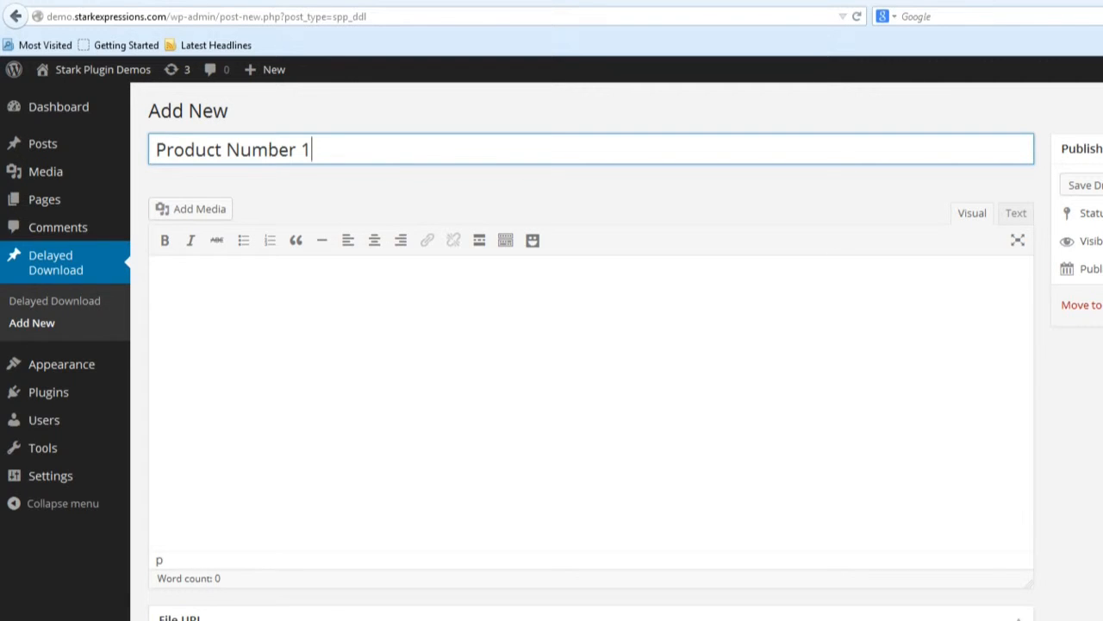
{"action": "key", "text": "Tab"}
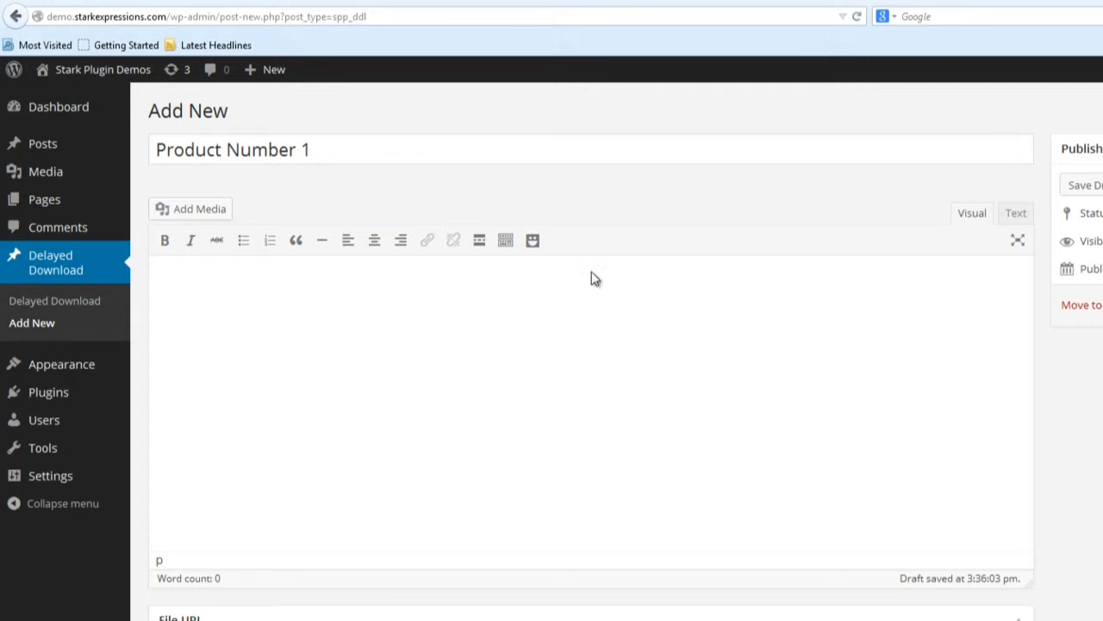
{"action": "type", "text": "Some TExt EGGzample"}
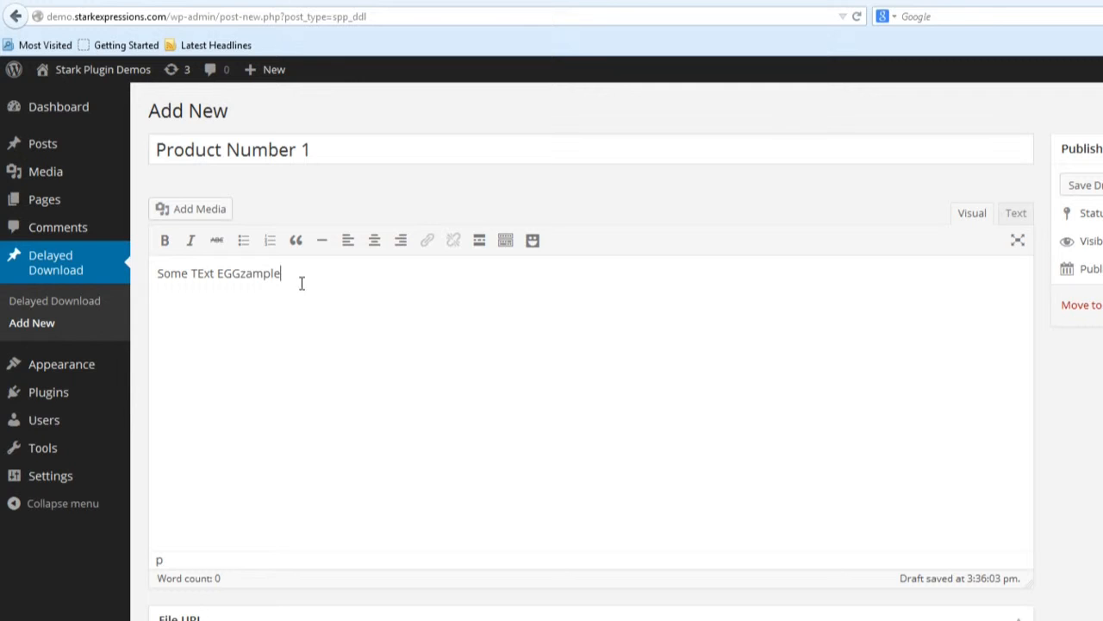
Insert the Book Snapper Logo1 image from the media library into the content, linked to the custom shop URL on starkexpressions.com
{"action": "left_click", "coordinate": [197, 215]}
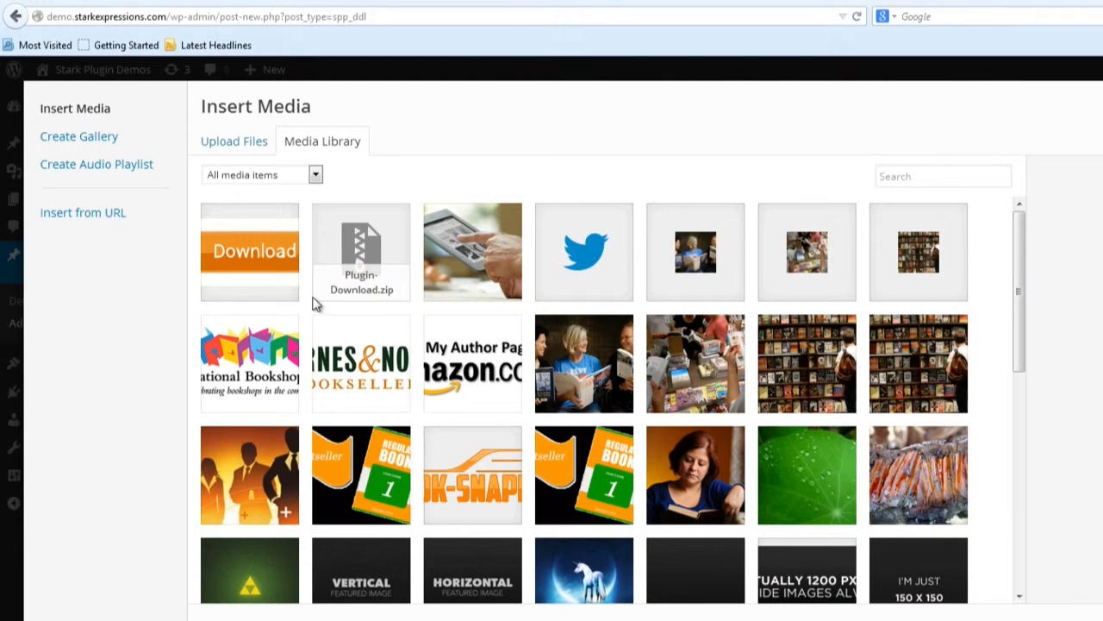
{"action": "left_click", "coordinate": [484, 507]}
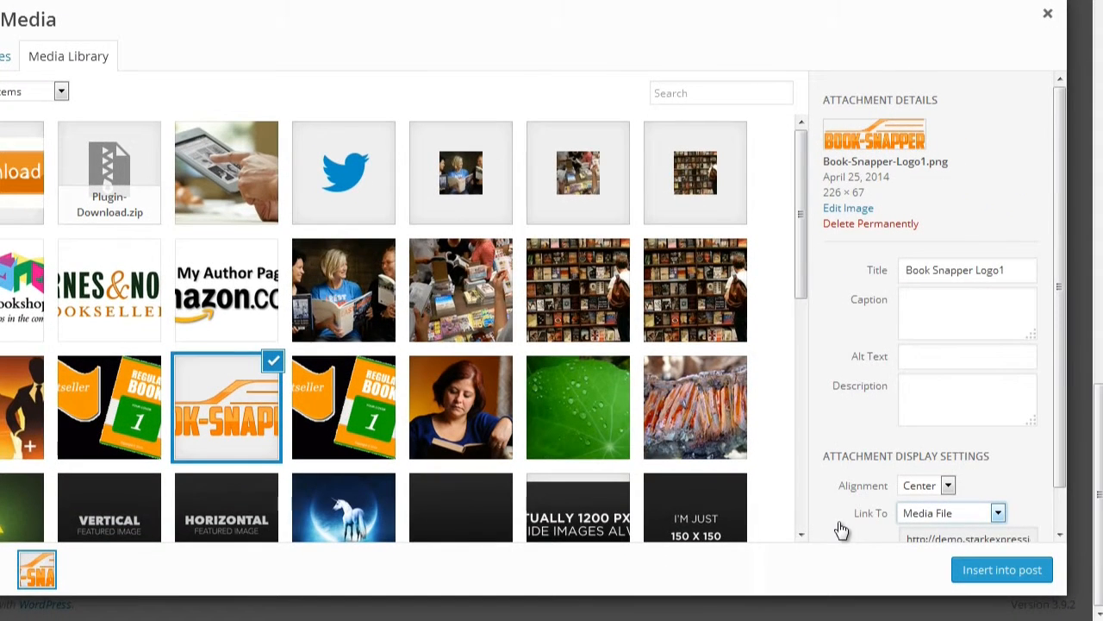
{"action": "scroll", "coordinate": [838, 521], "scroll_direction": "down", "scroll_amount": 1}
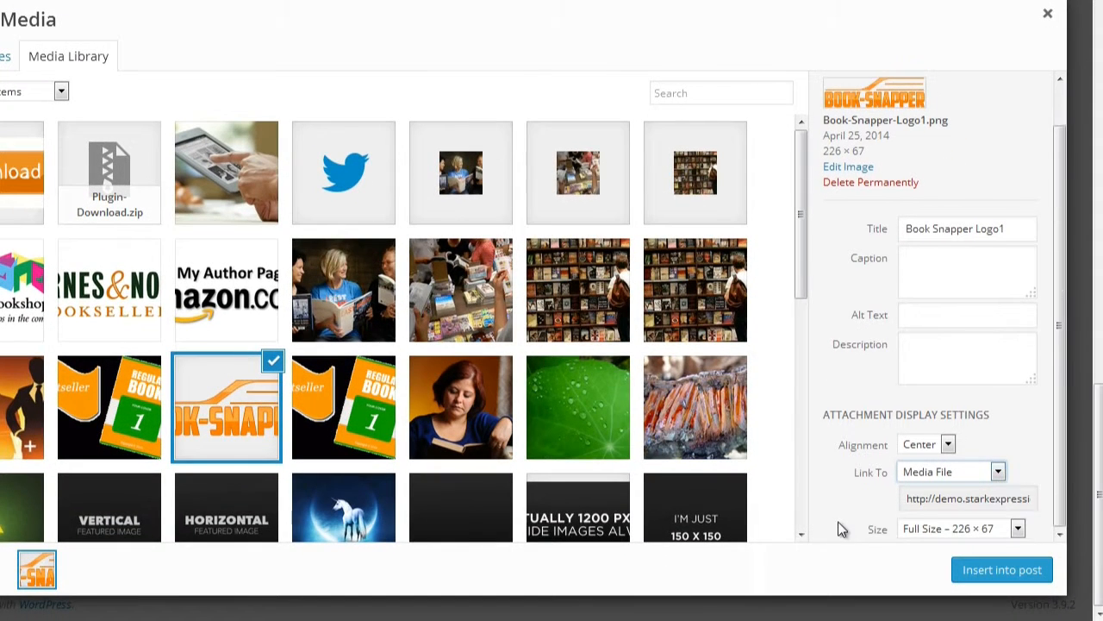
{"action": "left_click", "coordinate": [996, 476]}
{"action": "left_click", "coordinate": [939, 522]}
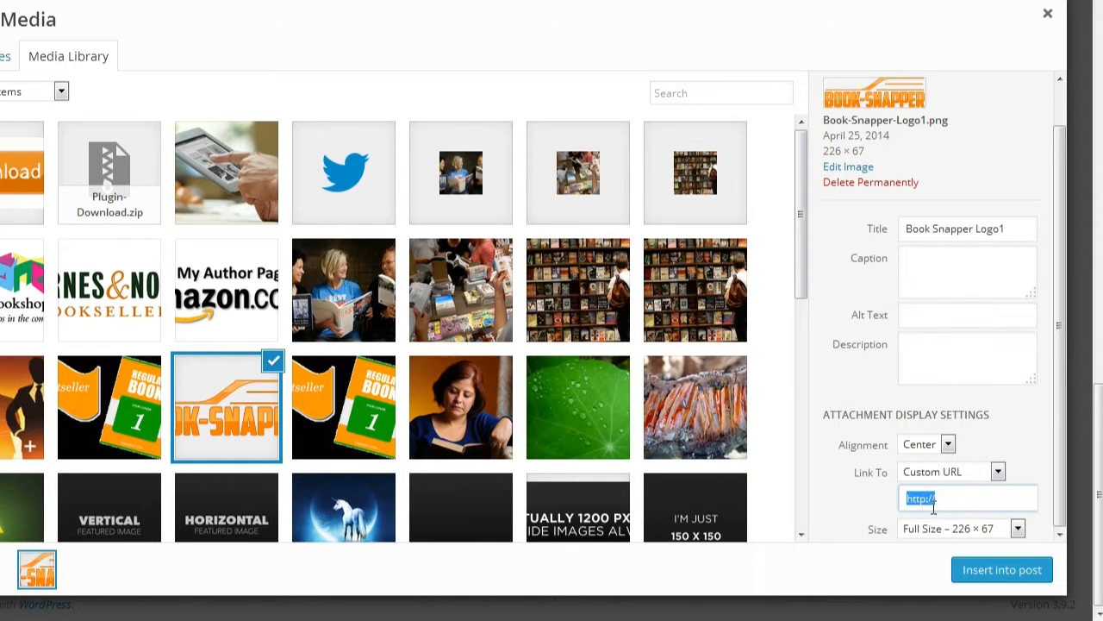
{"action": "key", "text": "ctrl+v"}
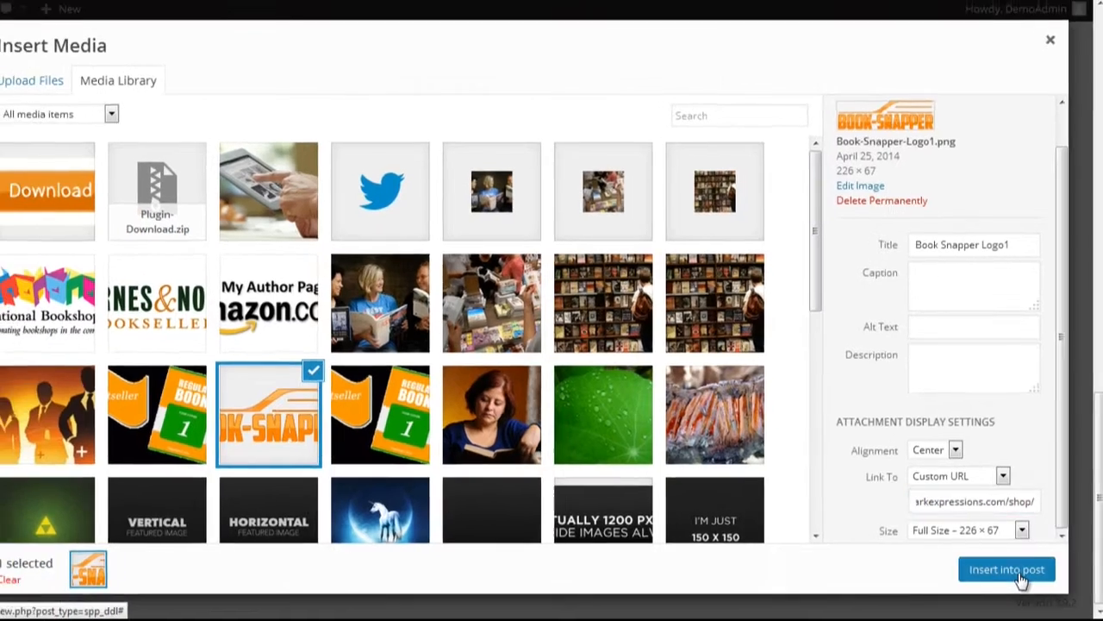
{"action": "left_click", "coordinate": [1002, 569]}
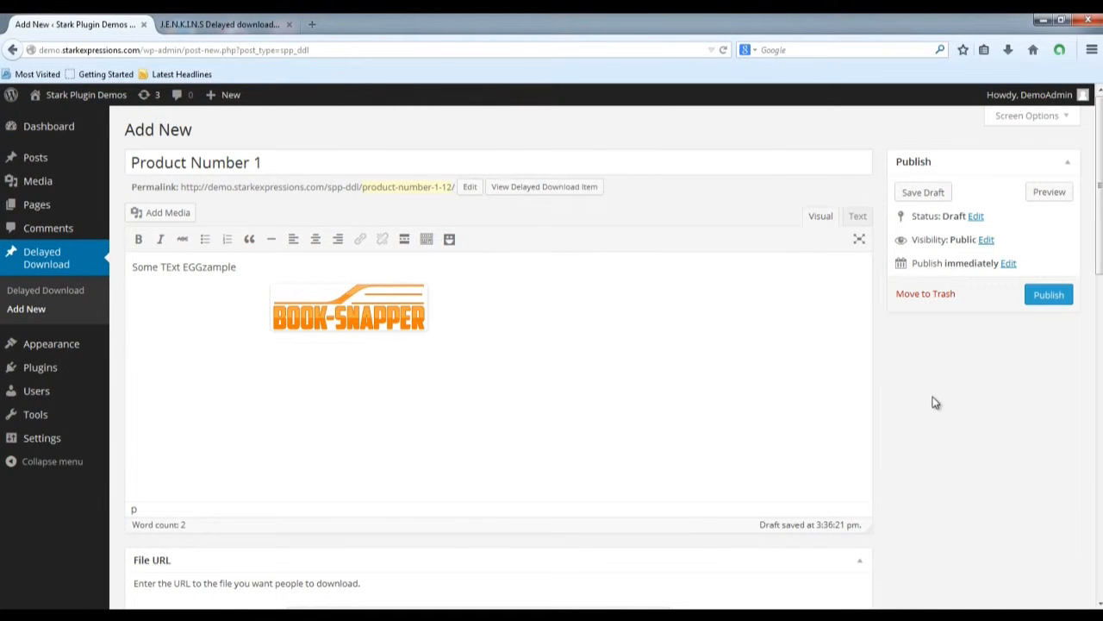
{"action": "scroll", "coordinate": [936, 402], "scroll_direction": "down", "scroll_amount": 5}
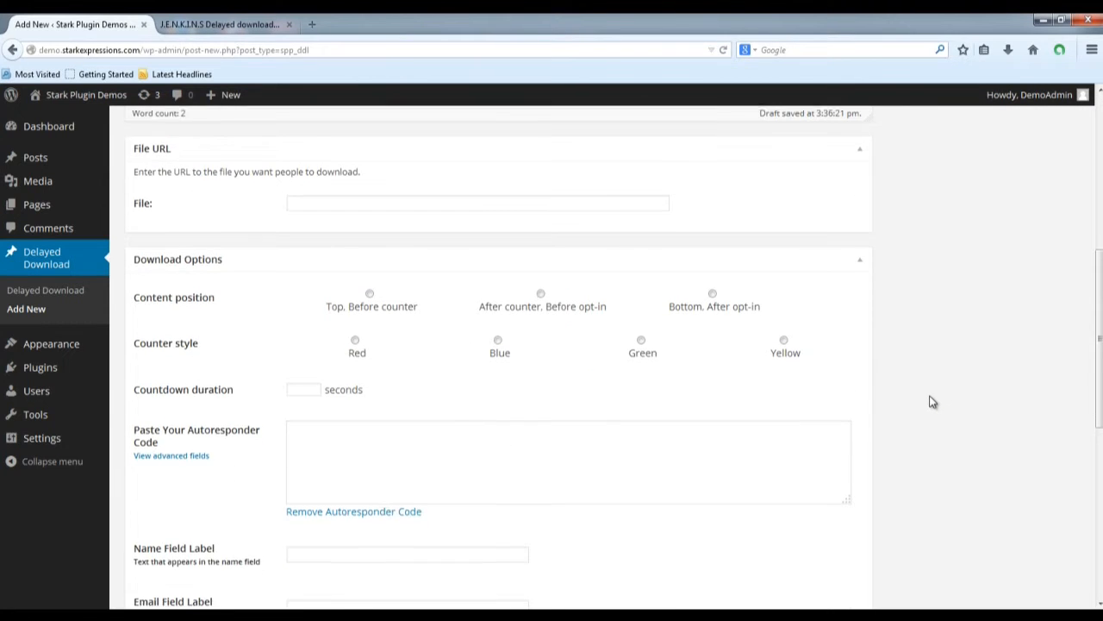
{"action": "scroll", "coordinate": [930, 402], "scroll_direction": "down", "scroll_amount": 1}
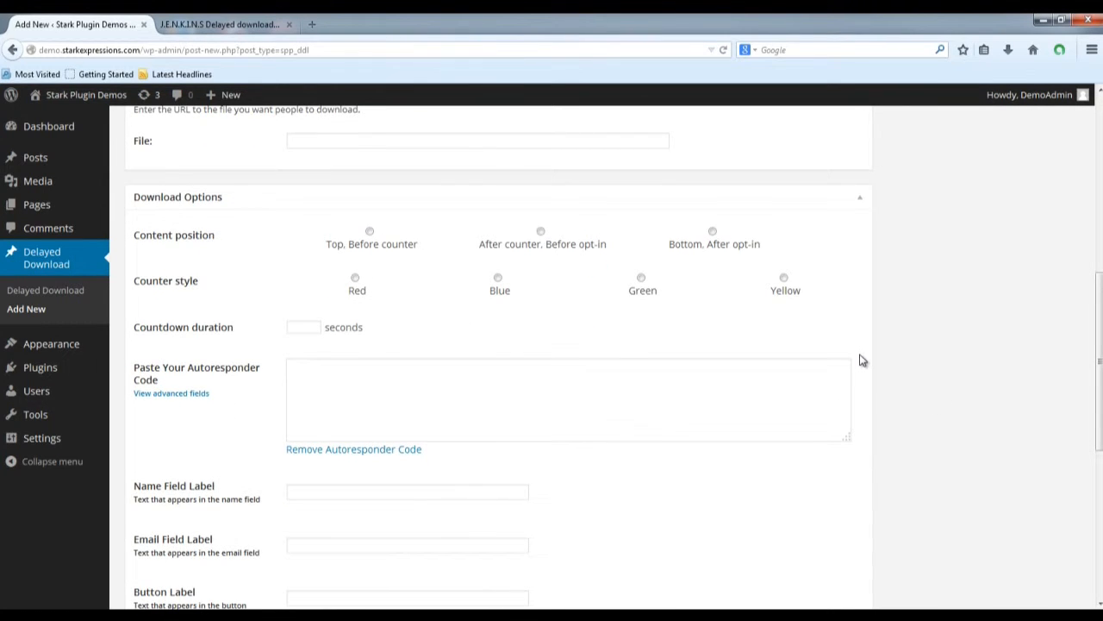
{"action": "scroll", "coordinate": [860, 360], "scroll_direction": "up", "scroll_amount": 1}
{"action": "left_click", "coordinate": [364, 219]}
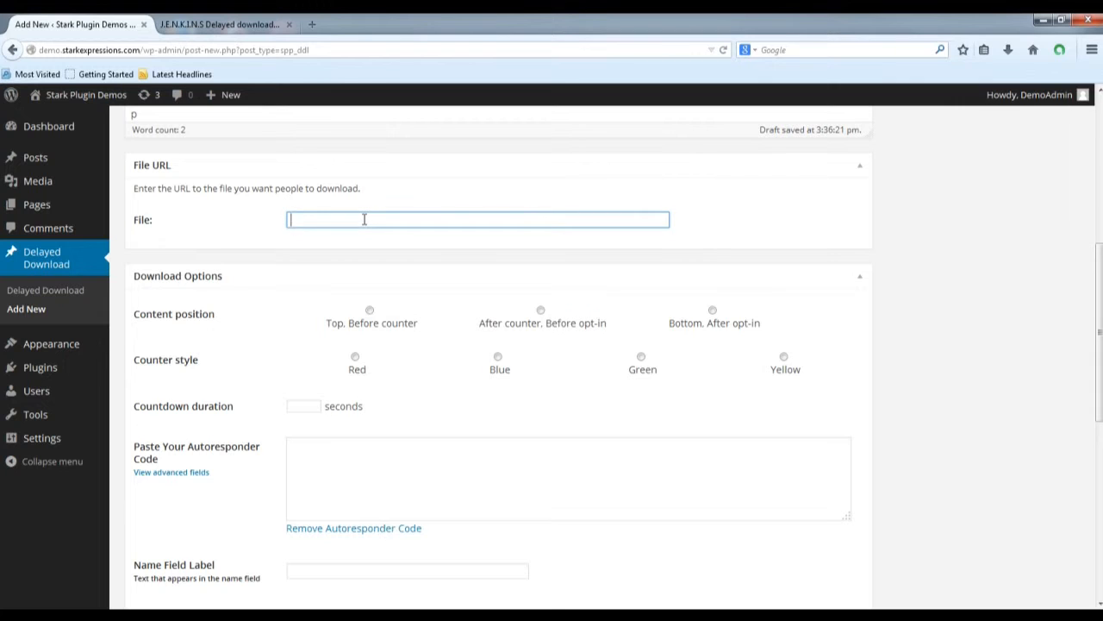
{"action": "type", "text": "http://starkexpressions.com/shop/"}
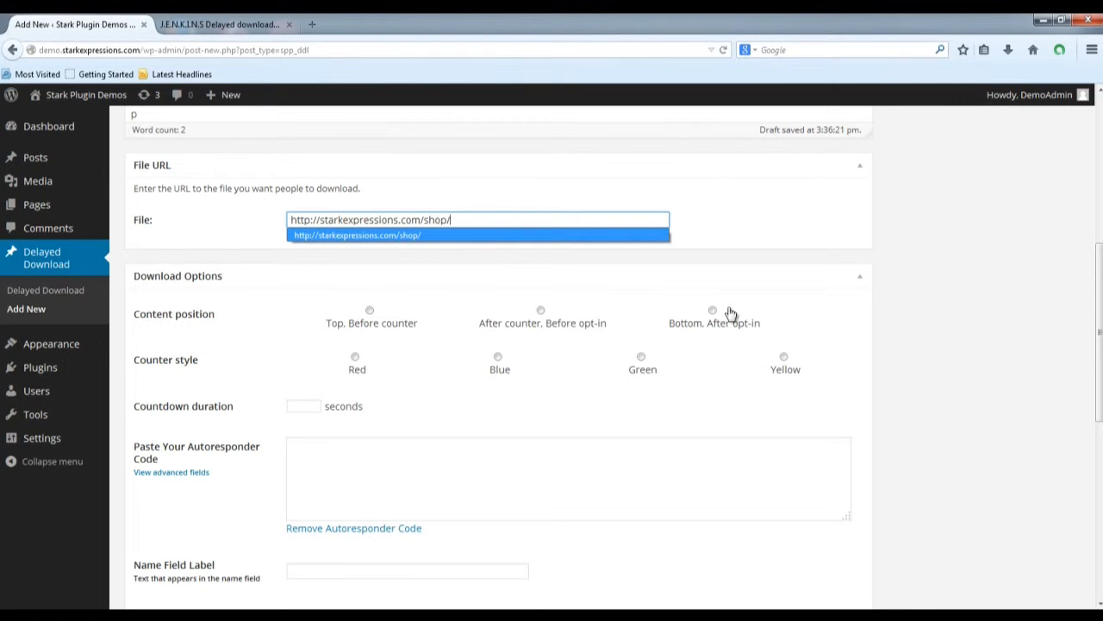
{"action": "left_click", "coordinate": [985, 356]}
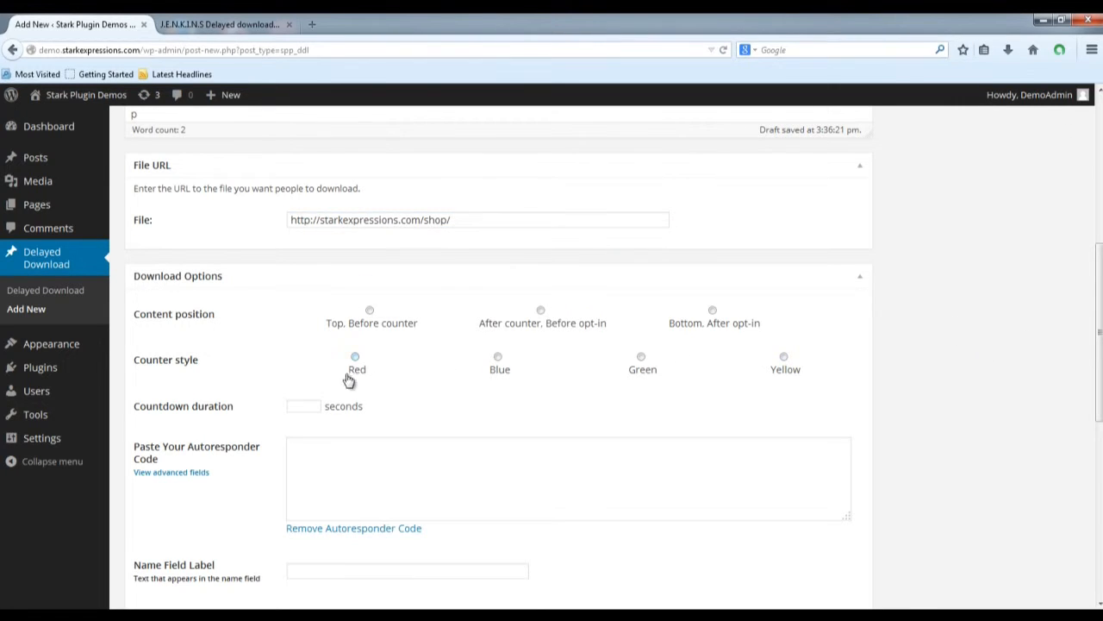
Set the content position to "Top, Before counter", the counter style to Red and the countdown duration to 15 seconds
{"action": "left_click", "coordinate": [369, 312]}
{"action": "left_click", "coordinate": [355, 359]}
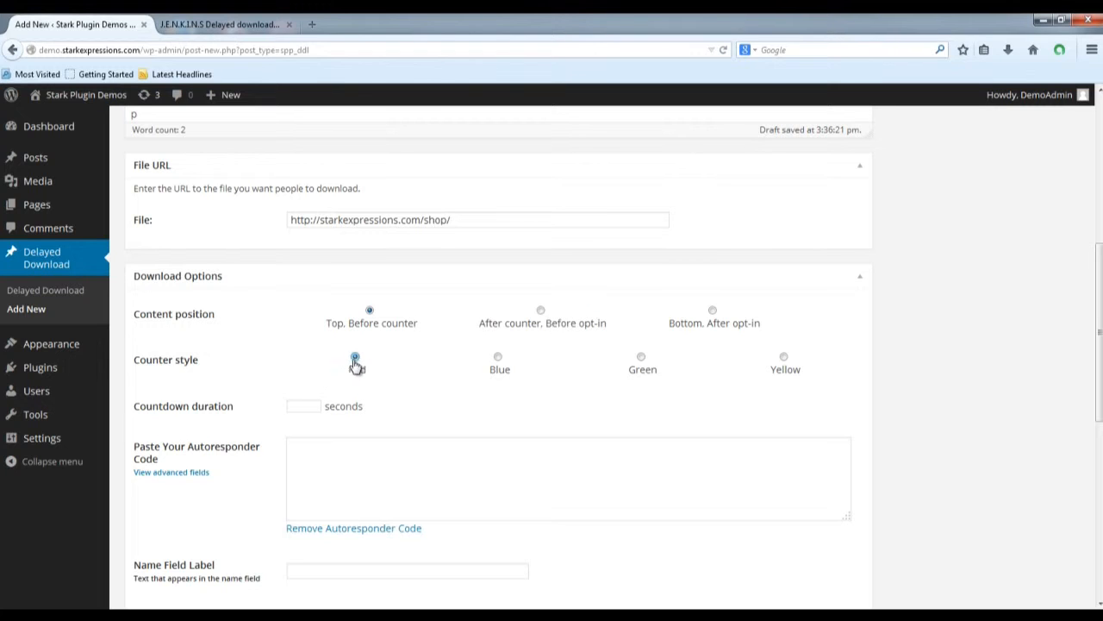
{"action": "left_click", "coordinate": [308, 405]}
{"action": "type", "text": "15"}
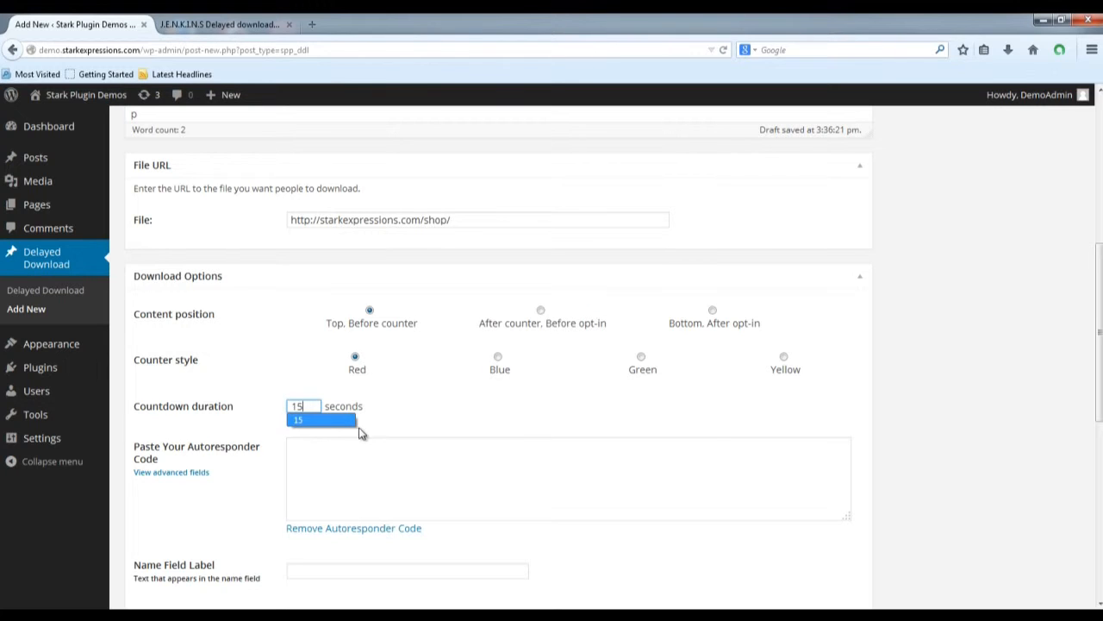
{"action": "left_click", "coordinate": [421, 416]}
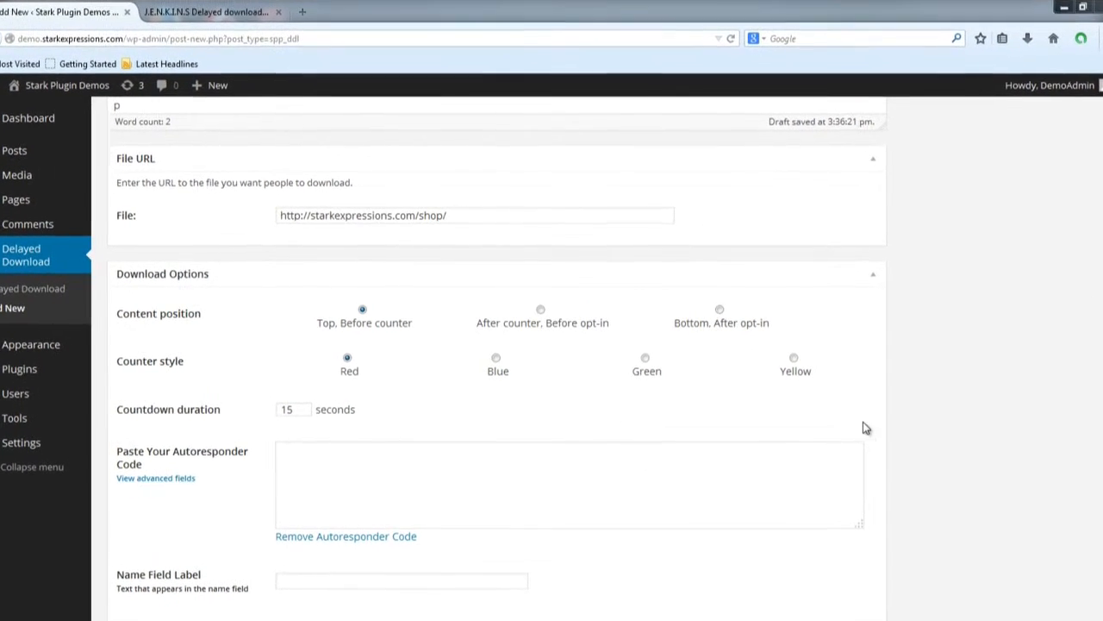
{"action": "scroll", "coordinate": [967, 421], "scroll_direction": "down", "scroll_amount": 3}
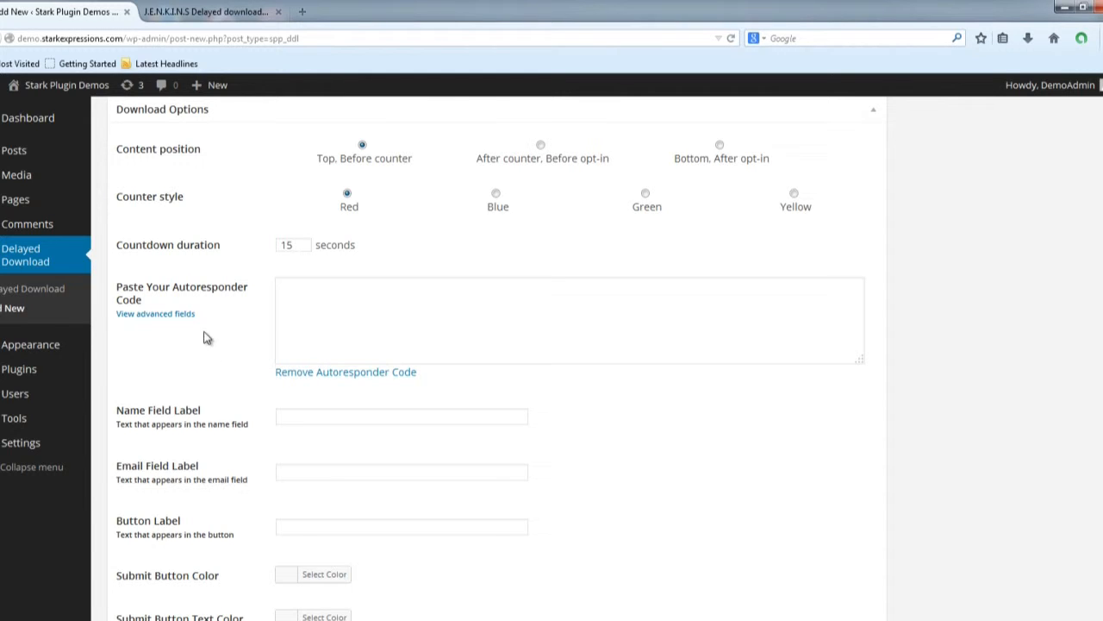
Paste the subscription form code as the autoresponder code, and show and hide the advanced fields
{"action": "left_click", "coordinate": [309, 295]}
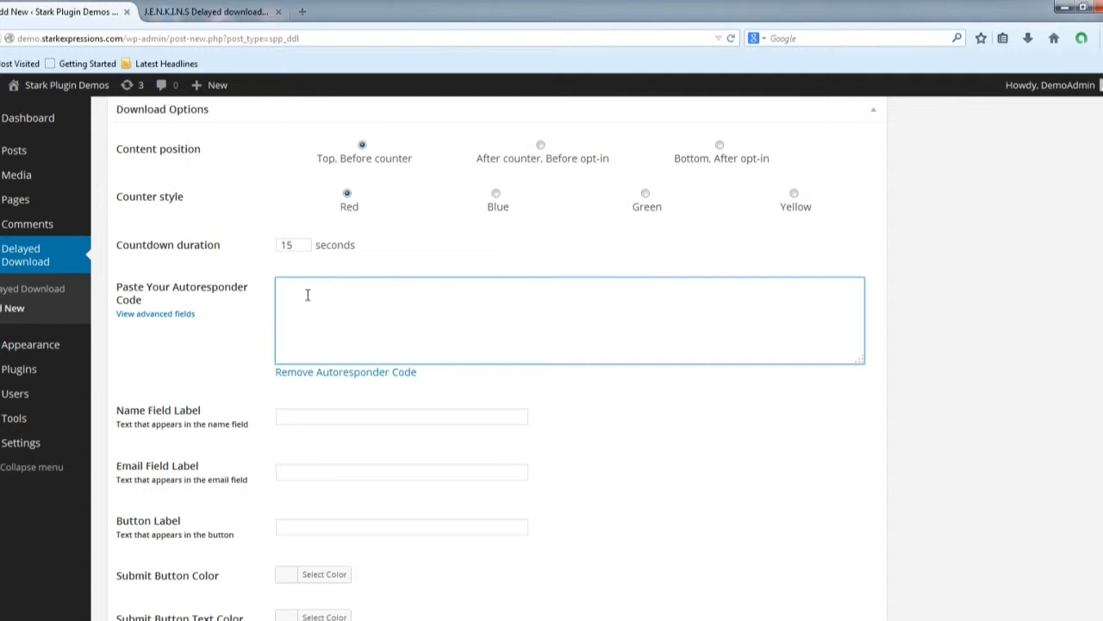
{"action": "key", "text": "ctrl+v"}
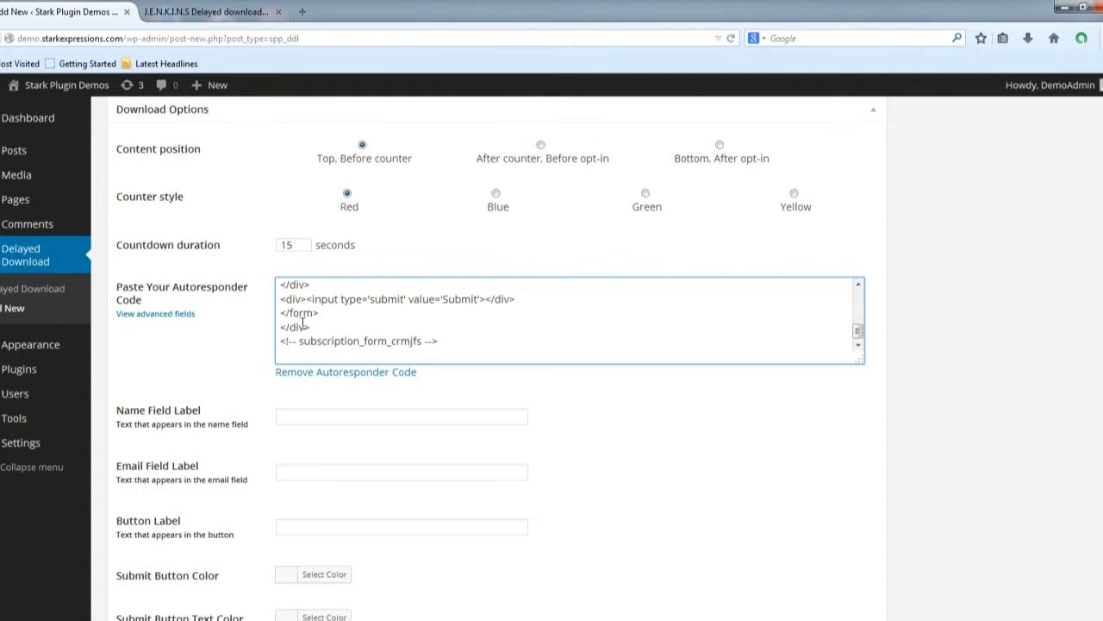
{"action": "scroll", "coordinate": [528, 331], "scroll_direction": "up", "scroll_amount": 10}
{"action": "scroll", "coordinate": [528, 332], "scroll_direction": "down", "scroll_amount": 1}
{"action": "scroll", "coordinate": [528, 331], "scroll_direction": "down", "scroll_amount": 3}
{"action": "left_click", "coordinate": [169, 314]}
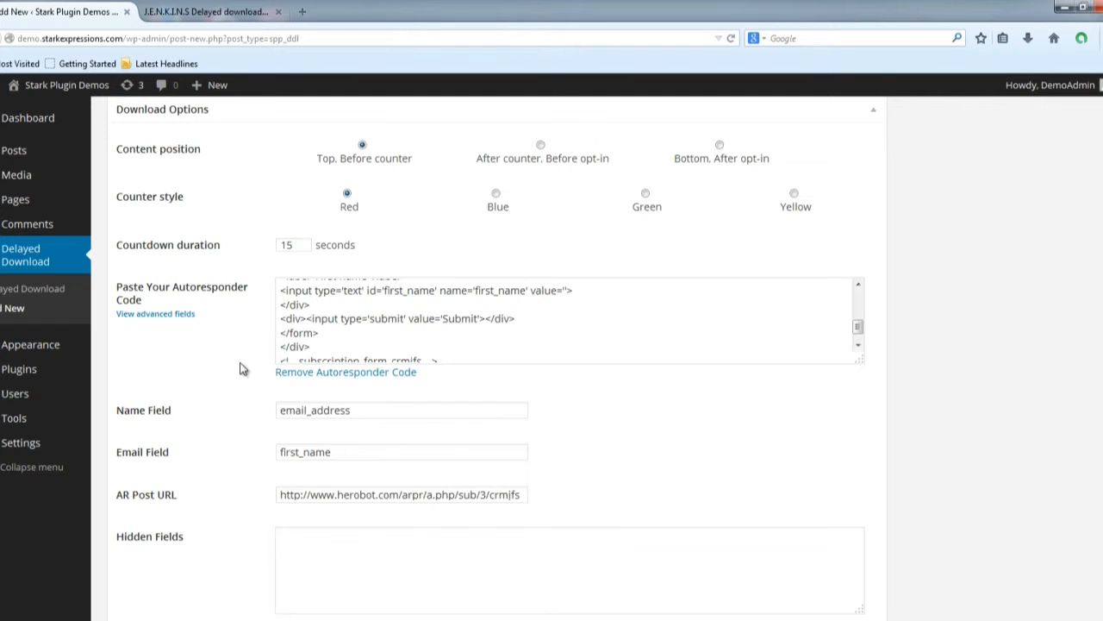
{"action": "left_click", "coordinate": [178, 313]}
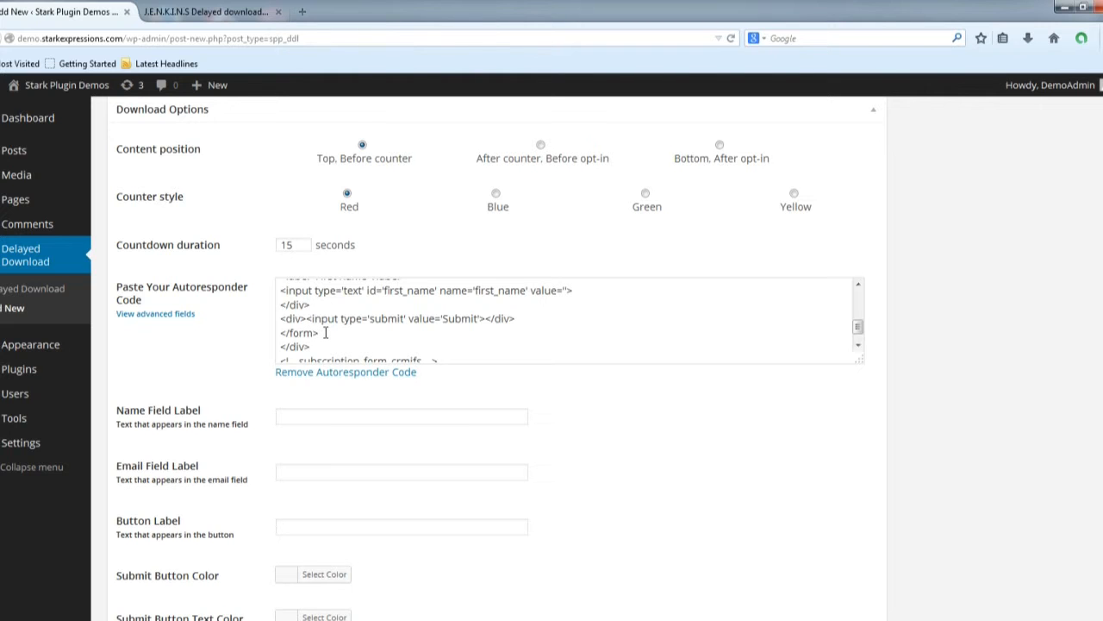
Set the opt-in form's button label to "Graab Yours NNOw"
{"action": "scroll", "coordinate": [699, 422], "scroll_direction": "down", "scroll_amount": 3}
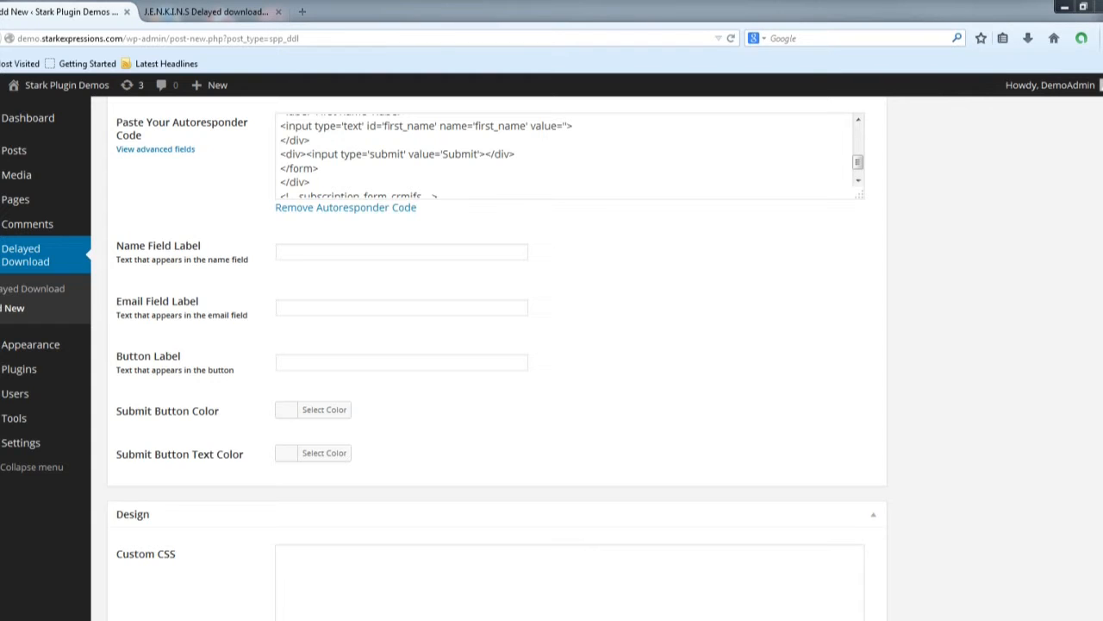
{"action": "left_click", "coordinate": [292, 365]}
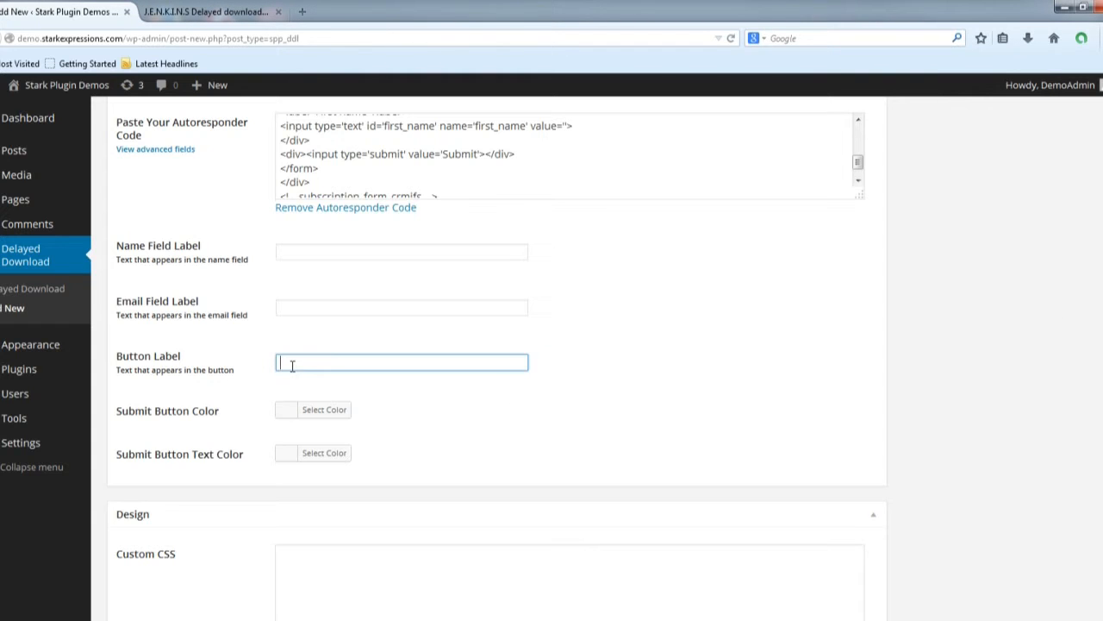
{"action": "left_click", "coordinate": [292, 366]}
{"action": "left_click", "coordinate": [319, 379]}
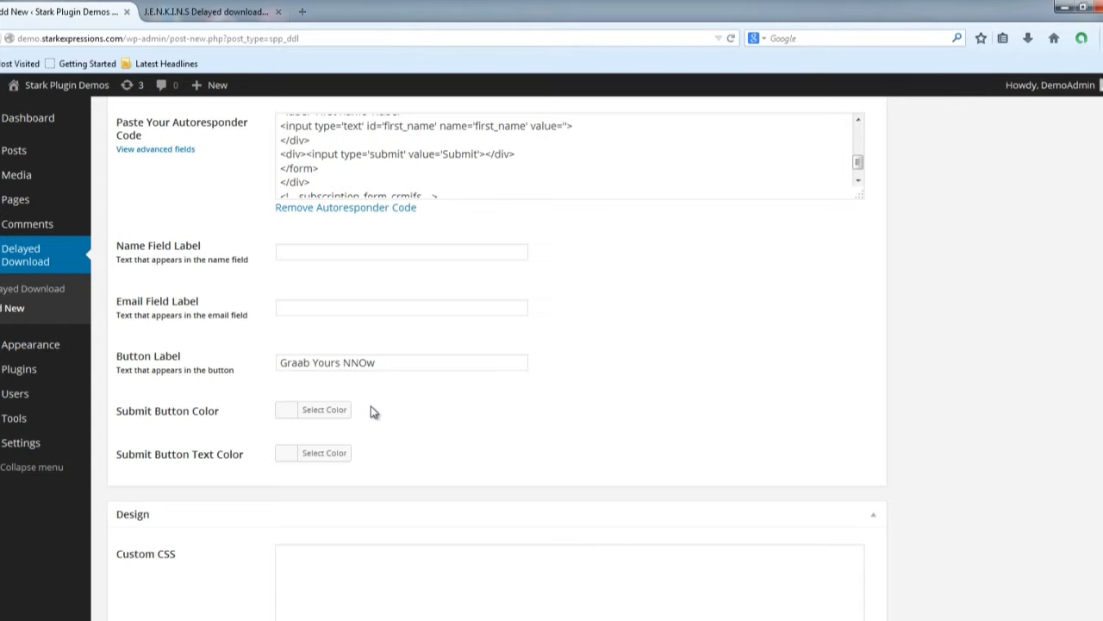
Set the submit button color to red (#dd3333) and the submit button text color to blue
{"action": "left_click", "coordinate": [336, 412]}
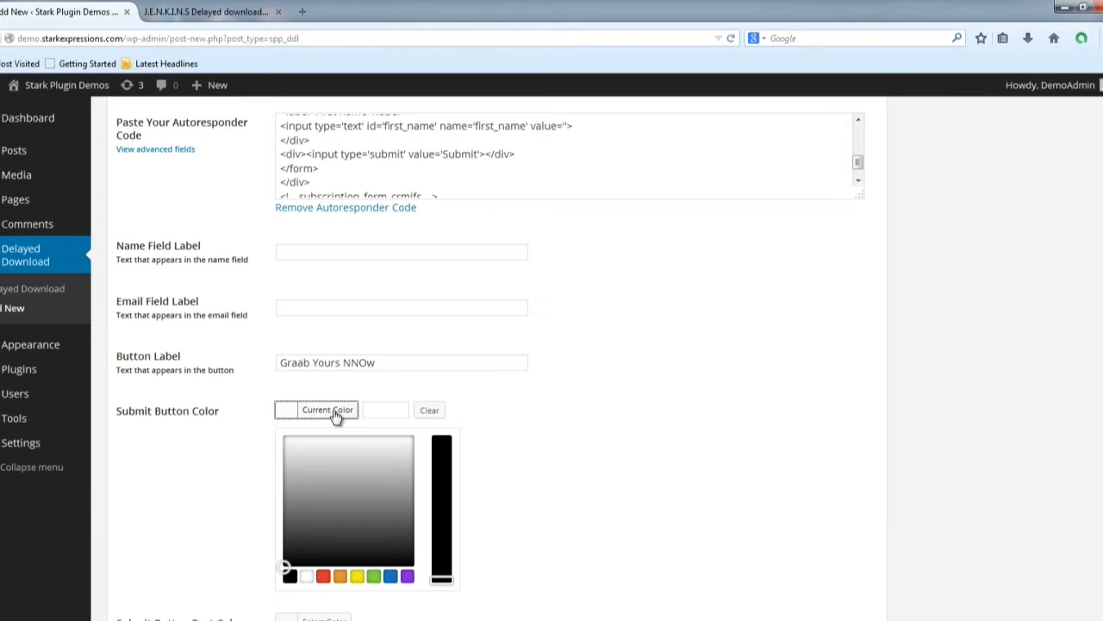
{"action": "left_click", "coordinate": [324, 577]}
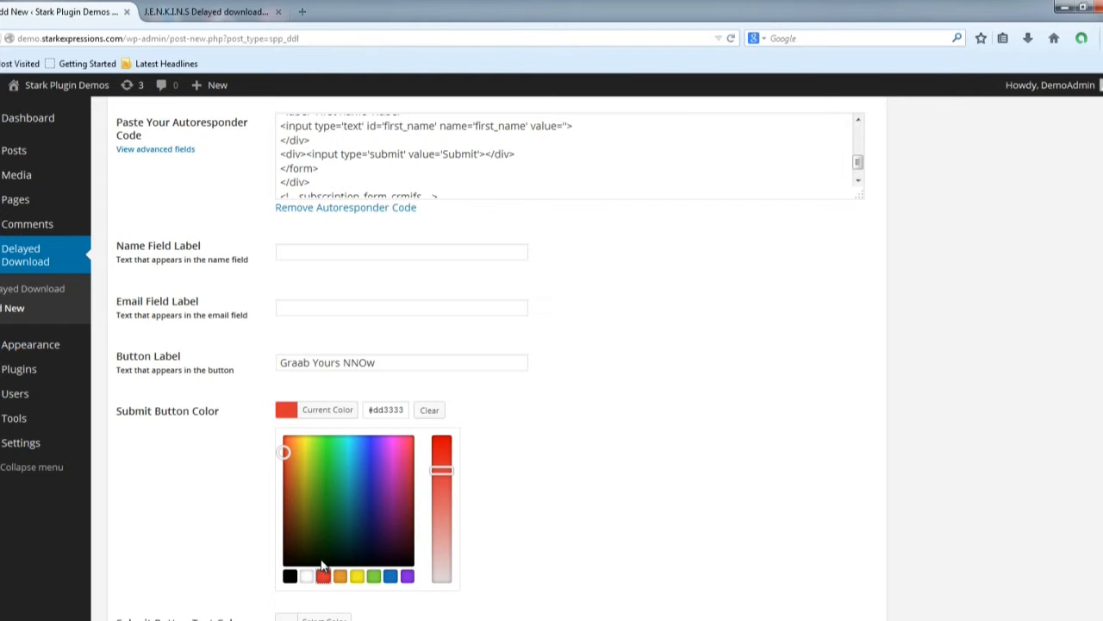
{"action": "left_click", "coordinate": [548, 483]}
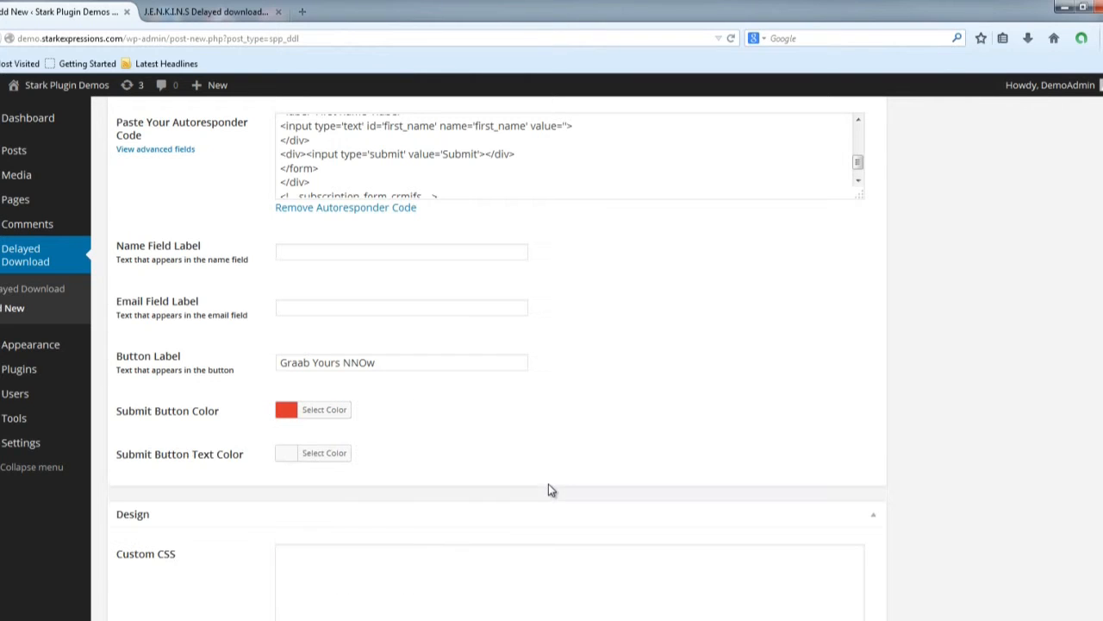
{"action": "left_click", "coordinate": [315, 461]}
{"action": "scroll", "coordinate": [655, 508], "scroll_direction": "down", "scroll_amount": 3}
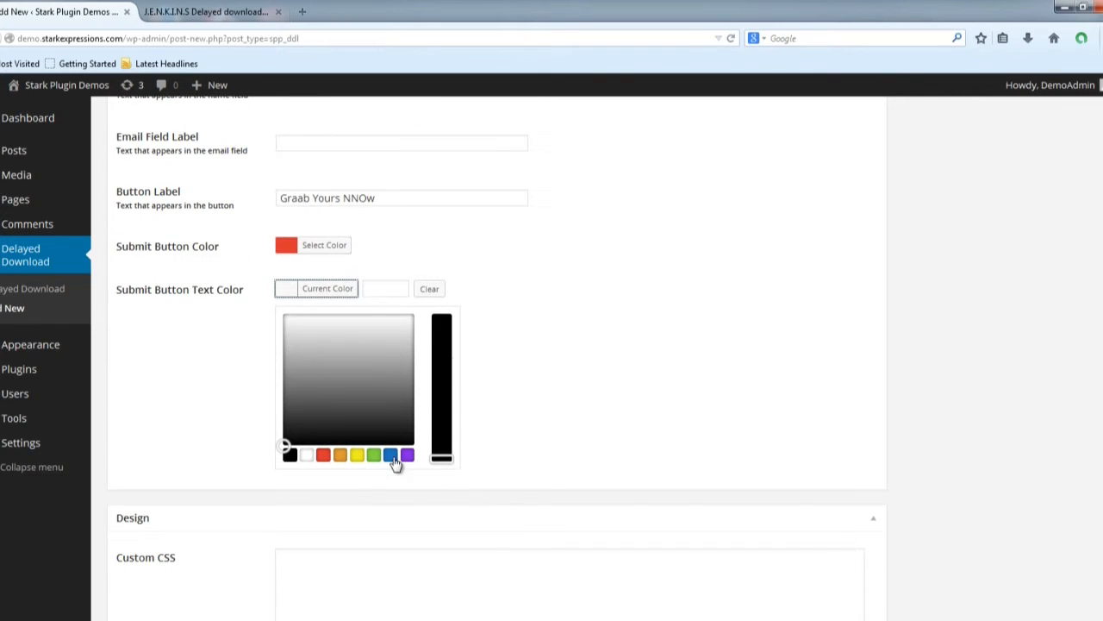
{"action": "left_click", "coordinate": [394, 457]}
{"action": "left_click", "coordinate": [532, 390]}
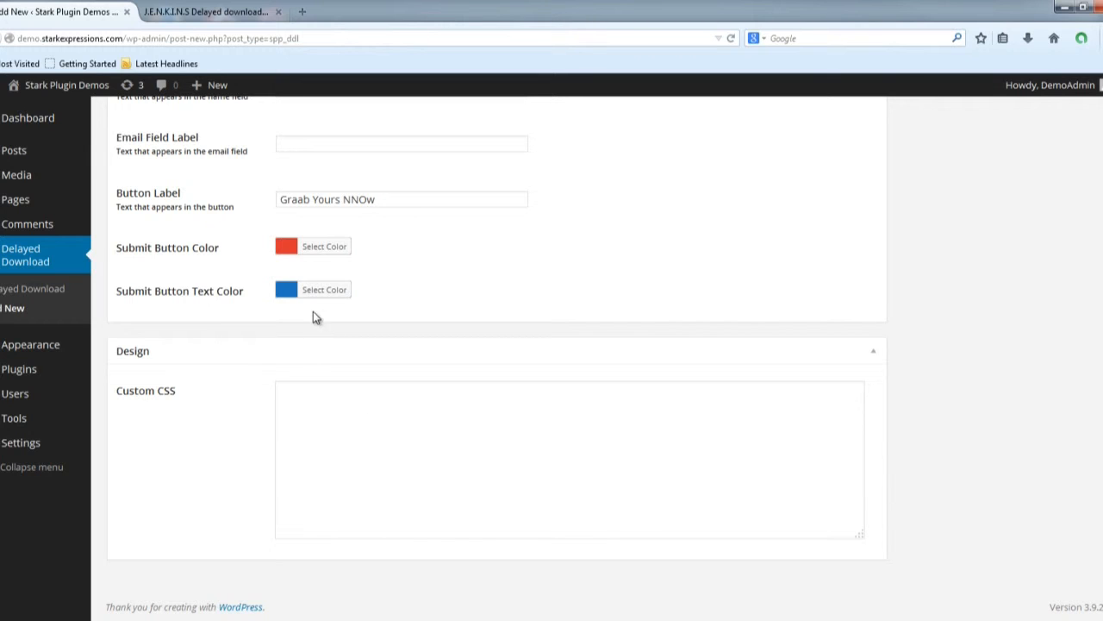
Clear the submit button's text color and background color, and remove the pasted autoresponder code
{"action": "left_click", "coordinate": [338, 302]}
{"action": "left_click", "coordinate": [433, 295]}
{"action": "left_click", "coordinate": [321, 246]}
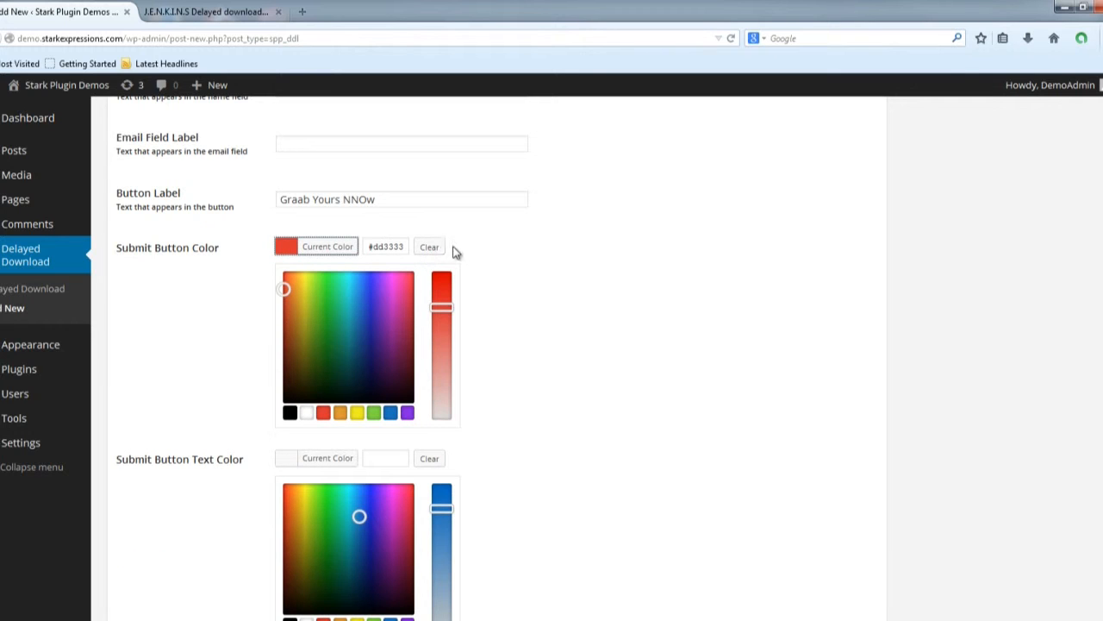
{"action": "left_click", "coordinate": [433, 247]}
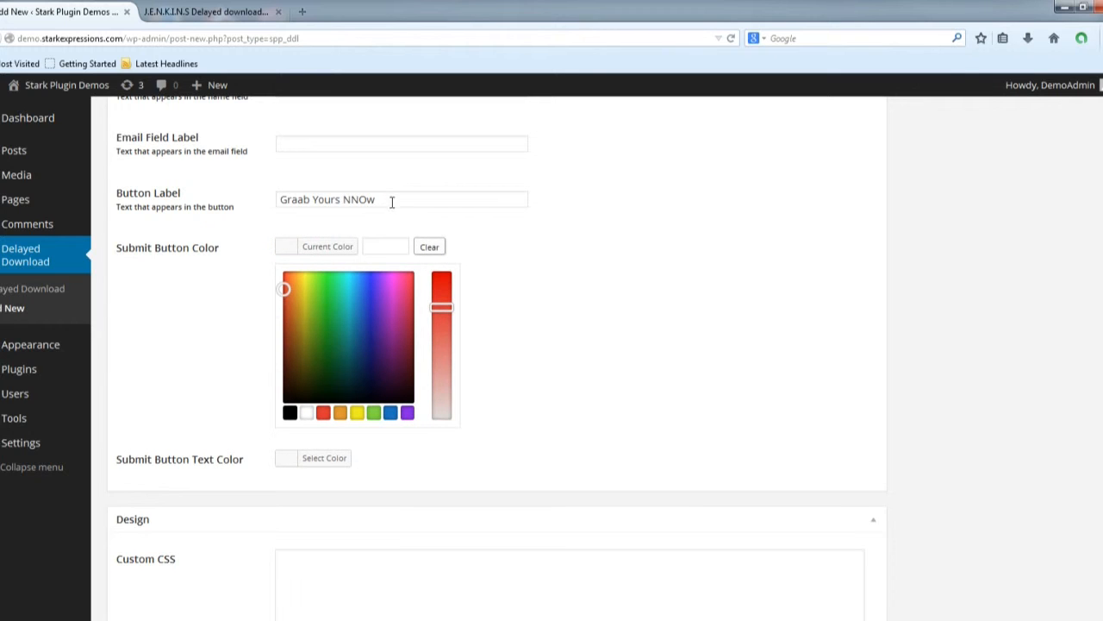
{"action": "scroll", "coordinate": [787, 280], "scroll_direction": "up", "scroll_amount": 5}
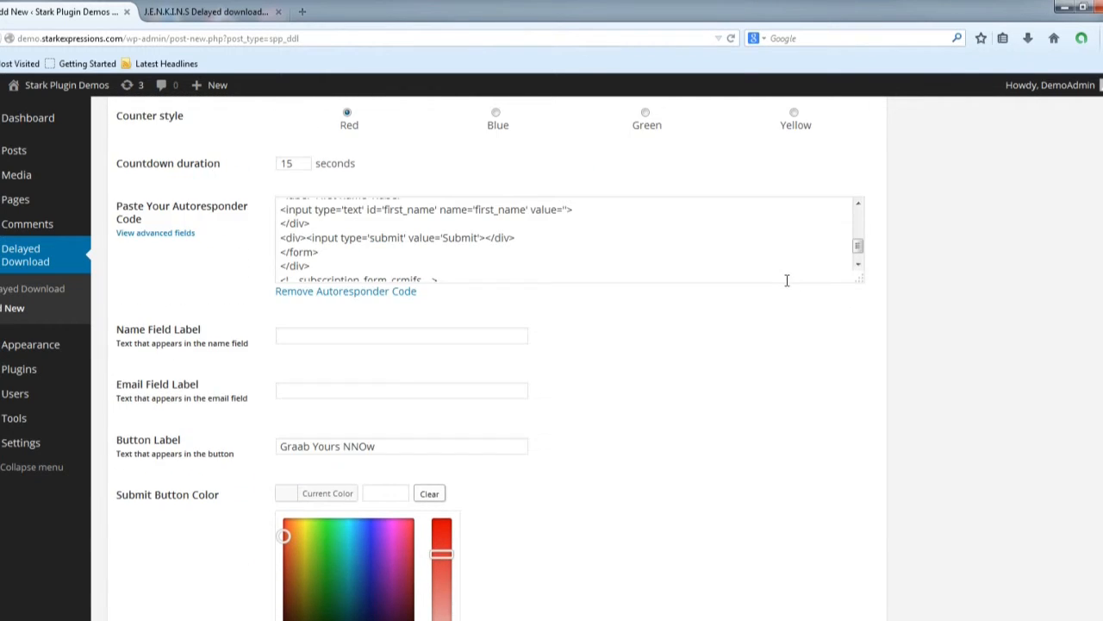
{"action": "left_click", "coordinate": [403, 291]}
Publish the Product Number 1 delayed download
{"action": "scroll", "coordinate": [796, 351], "scroll_direction": "up", "scroll_amount": 5}
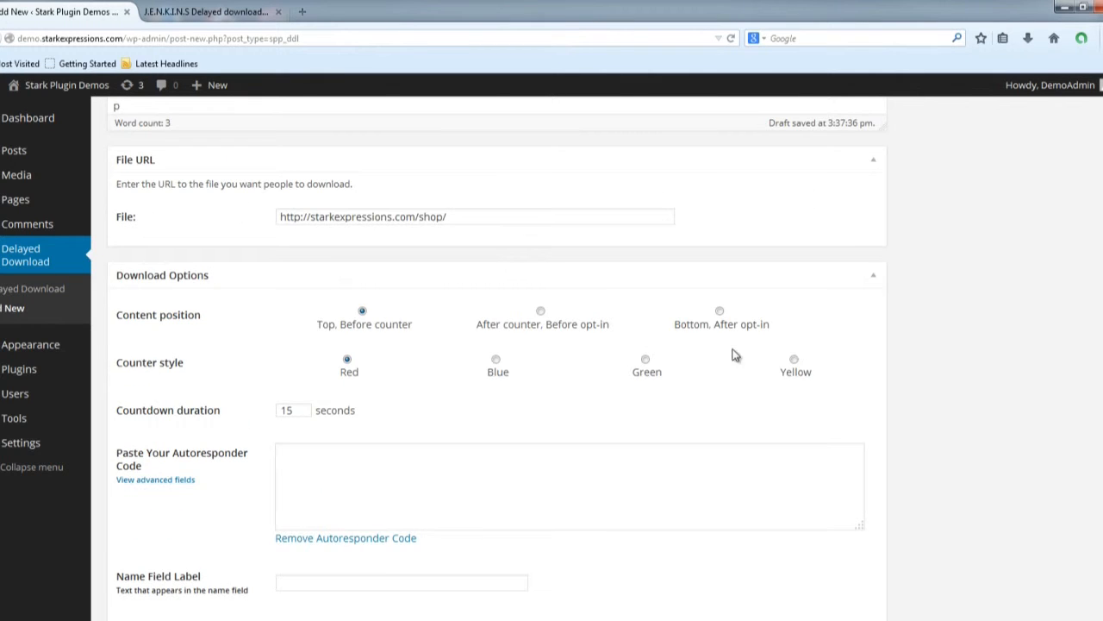
{"action": "scroll", "coordinate": [939, 314], "scroll_direction": "up", "scroll_amount": 7}
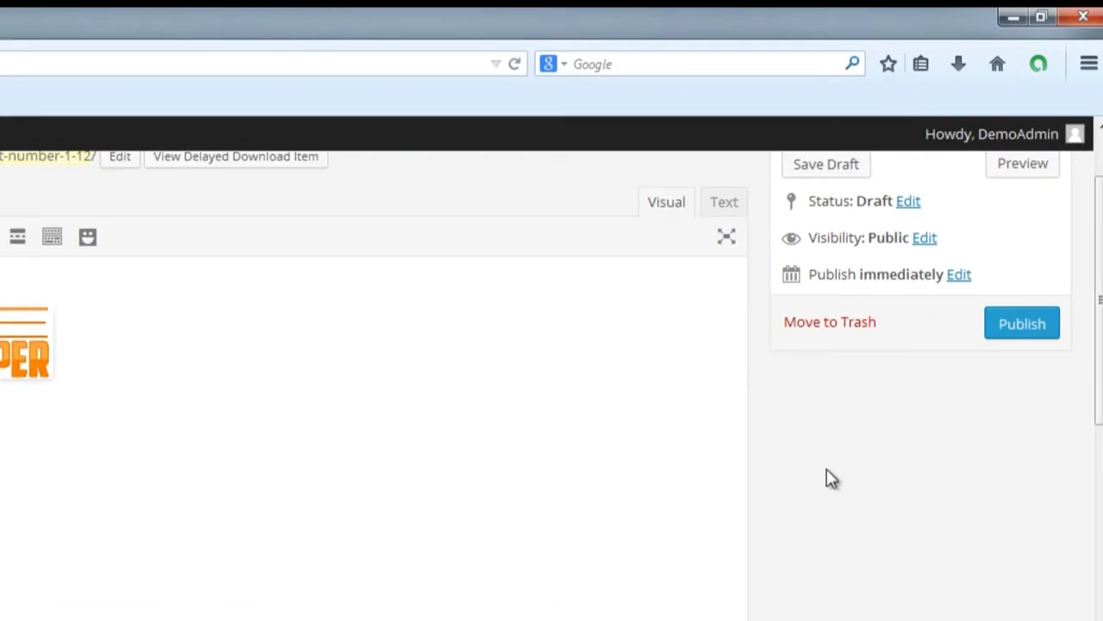
{"action": "left_click", "coordinate": [1031, 472]}
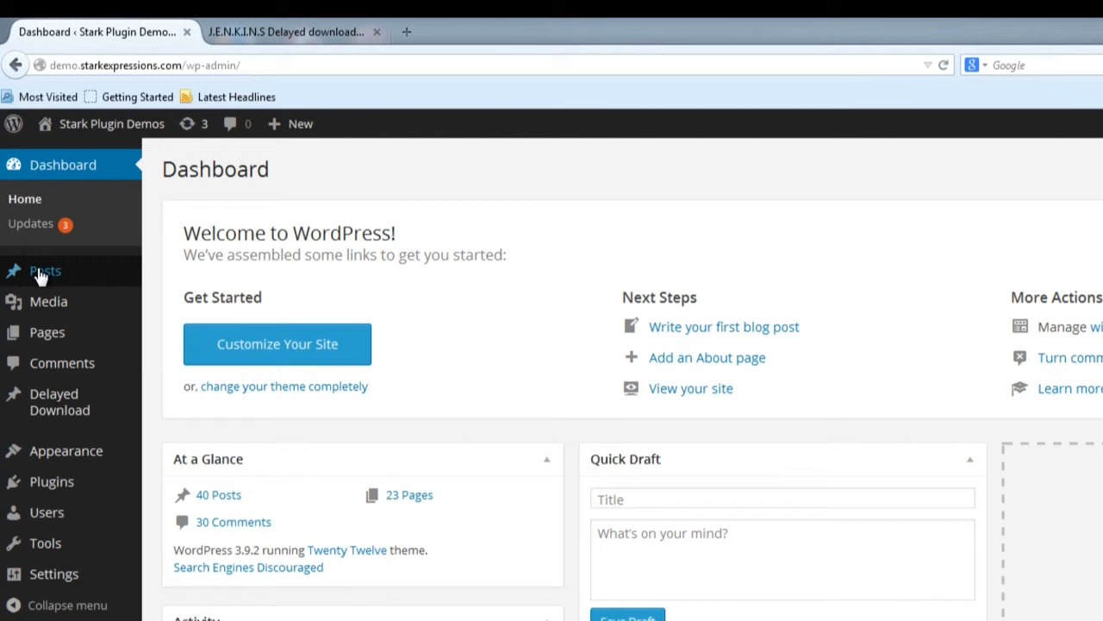
Open the existing "Hello world!" post for editing from the list of all posts
{"action": "mouse_move", "coordinate": [40, 276]}
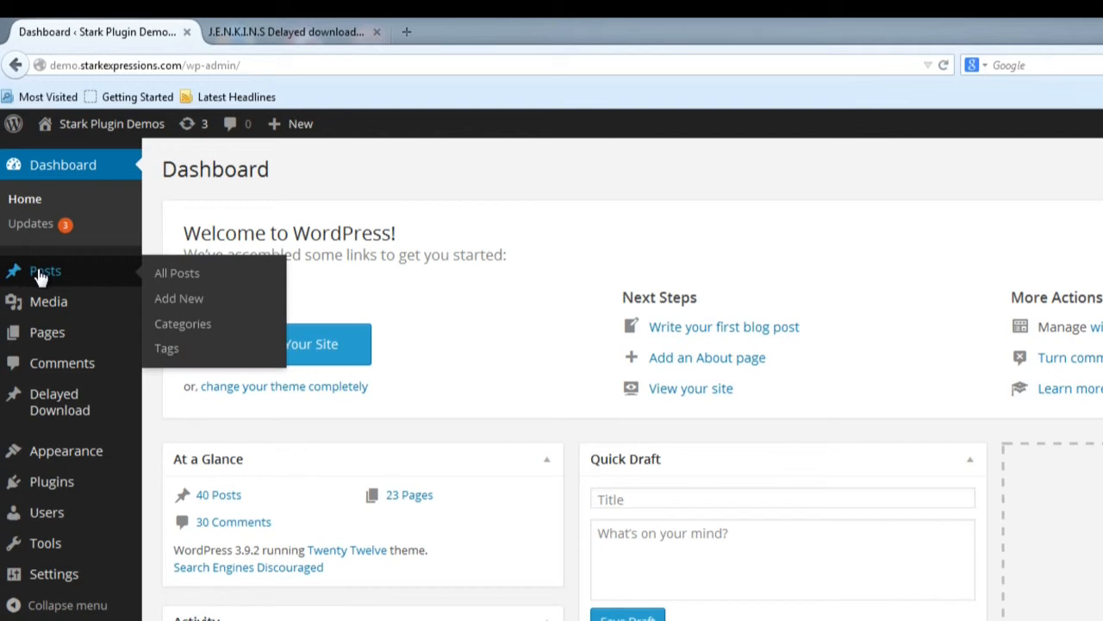
{"action": "left_click", "coordinate": [175, 276]}
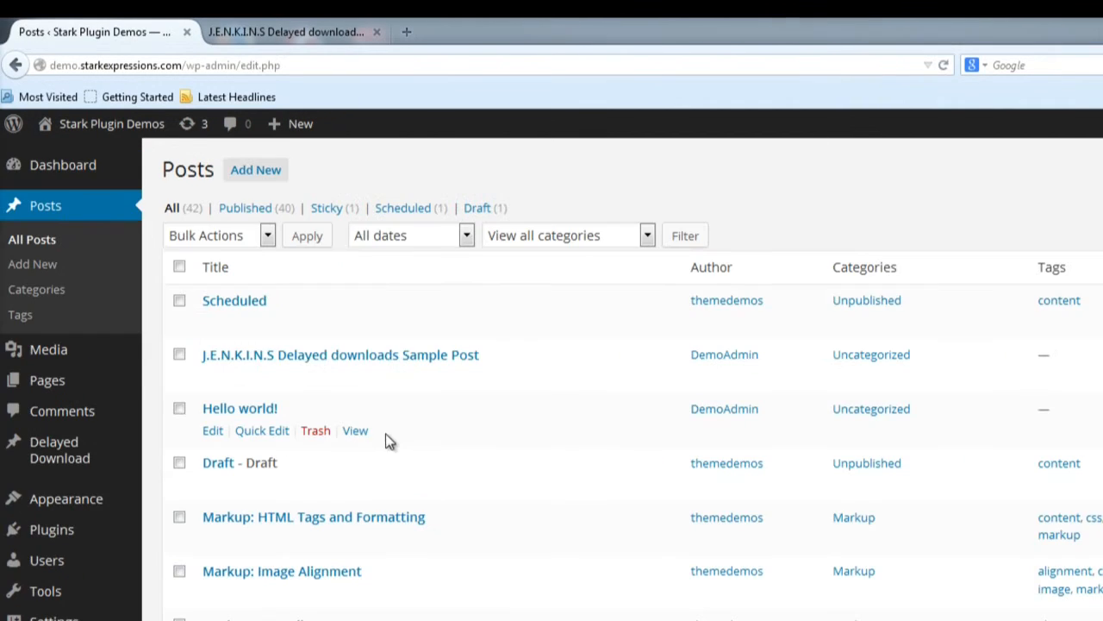
{"action": "left_click", "coordinate": [213, 431]}
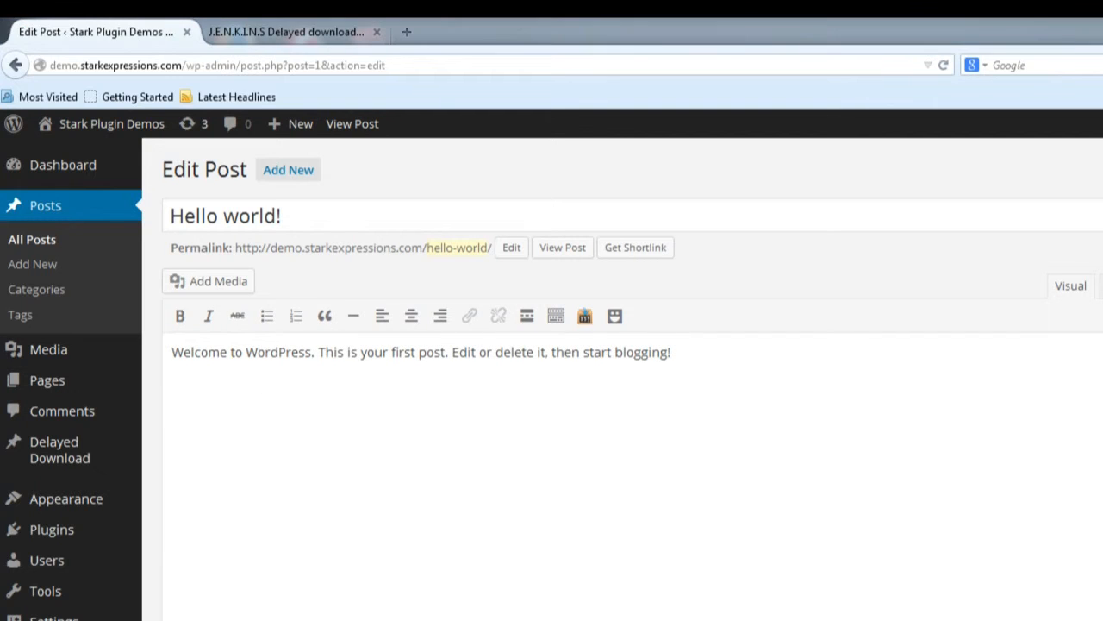
Add the lines "Thank you for your purchase" and "Download your order now!" below the post's existing text
{"action": "left_click", "coordinate": [707, 357]}
{"action": "key", "text": "Return"}
{"action": "type", "text": "Thank you for your purchase"}
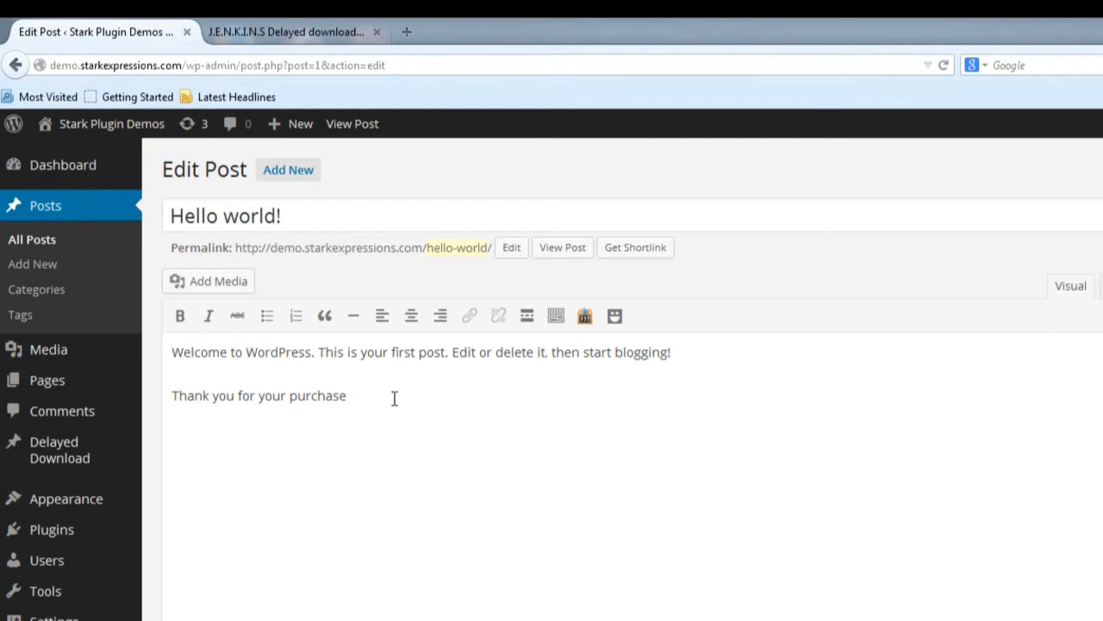
{"action": "type", "text": "Download your order now!"}
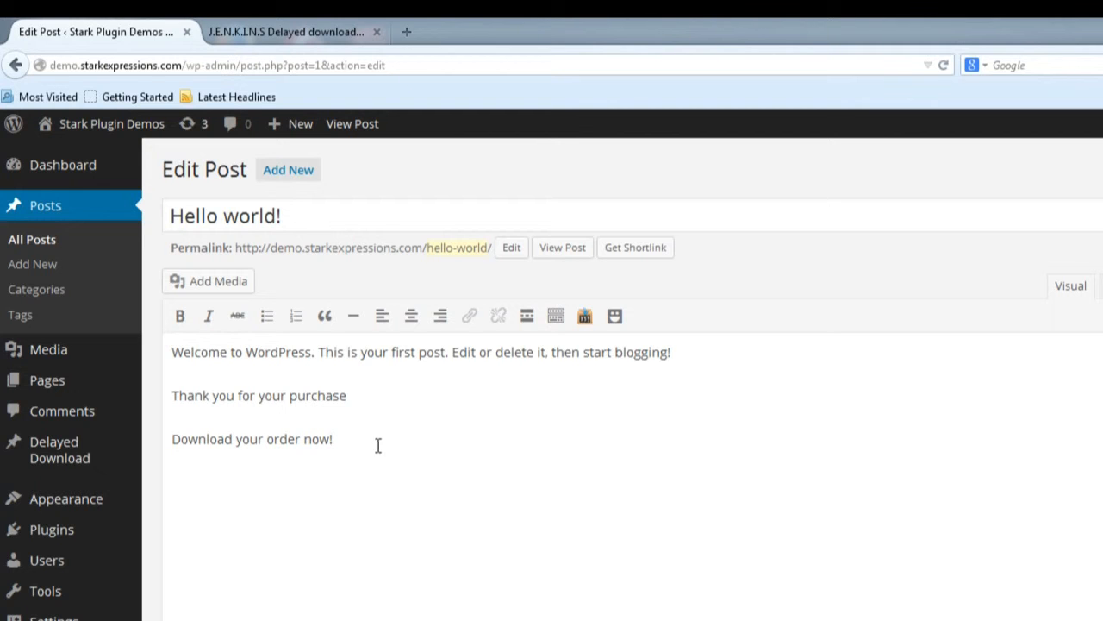
Turn the "Download your order now!" line into a download redirect to the Product Number 1 delayed download item
{"action": "left_click_drag", "start_coordinate": [333, 438], "coordinate": [147, 439]}
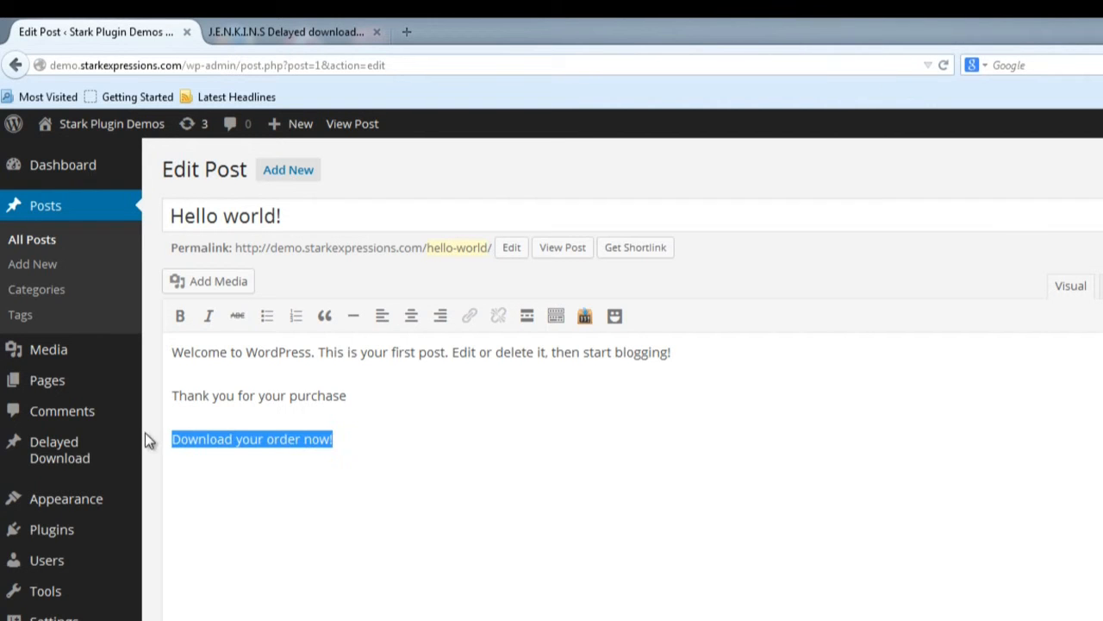
{"action": "left_click", "coordinate": [585, 316]}
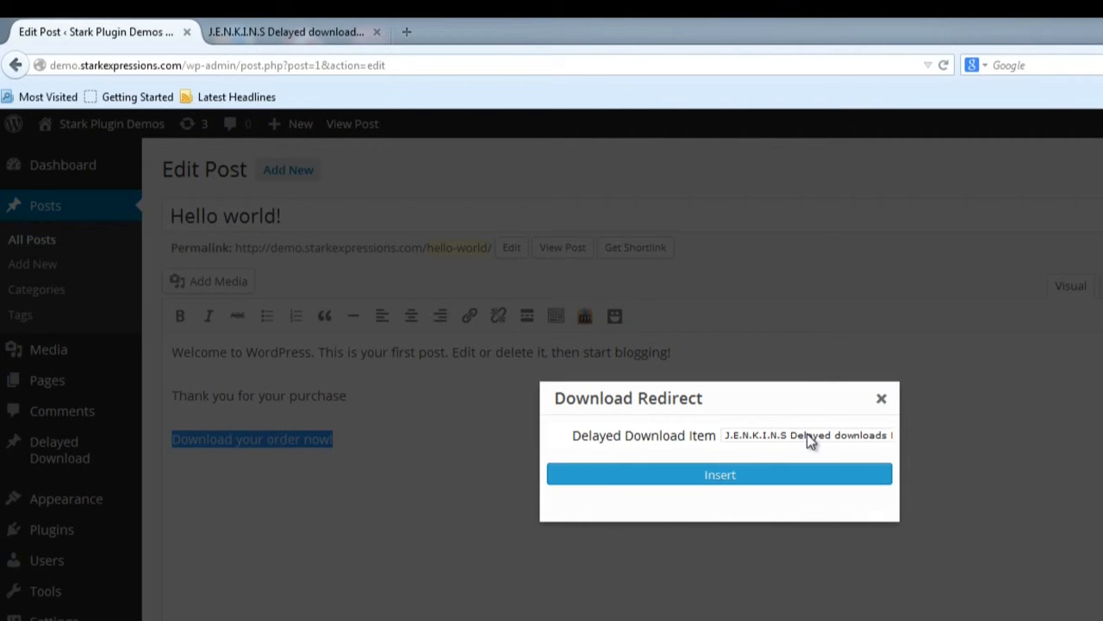
{"action": "left_click", "coordinate": [808, 436]}
{"action": "left_click", "coordinate": [801, 462]}
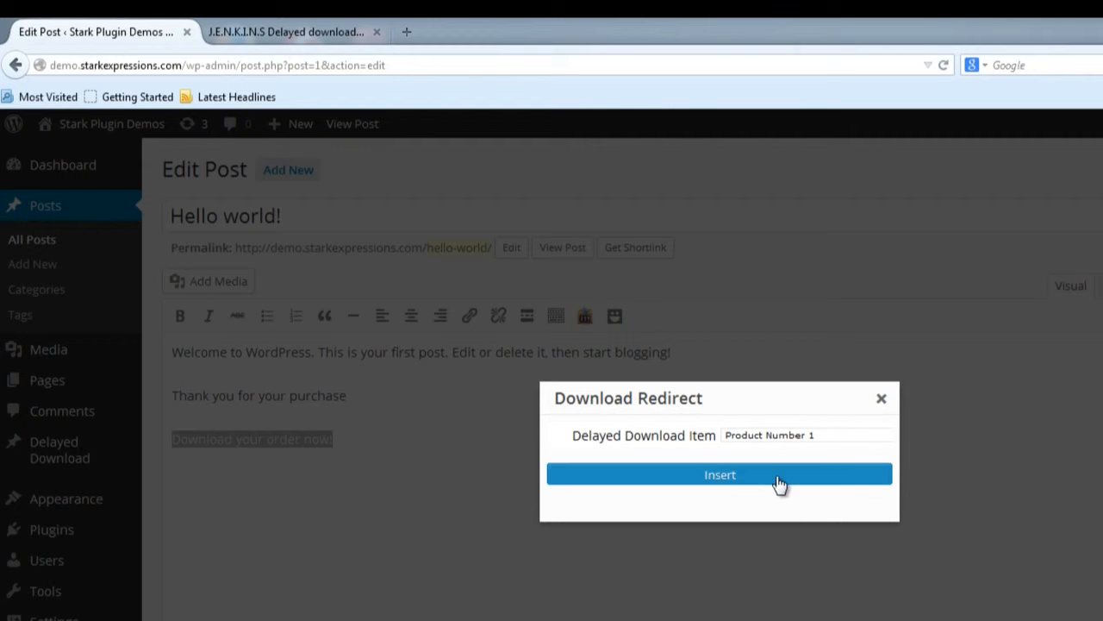
{"action": "left_click", "coordinate": [720, 475]}
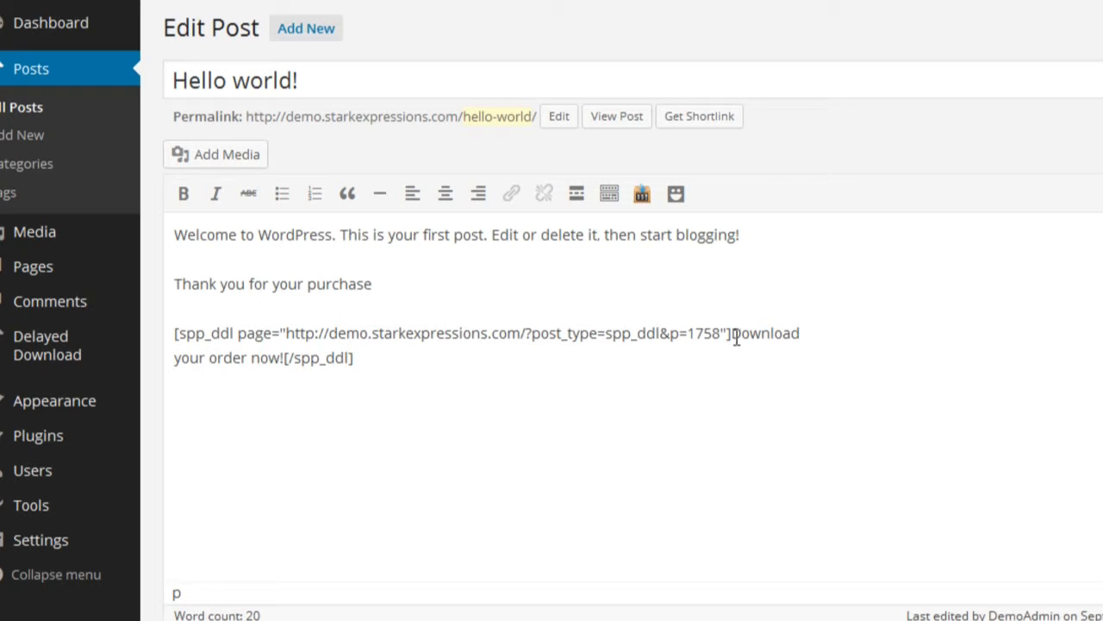
Make the "Download your order now!" text inside the shortcode bold and update the post
{"action": "left_click_drag", "start_coordinate": [731, 334], "coordinate": [283, 358]}
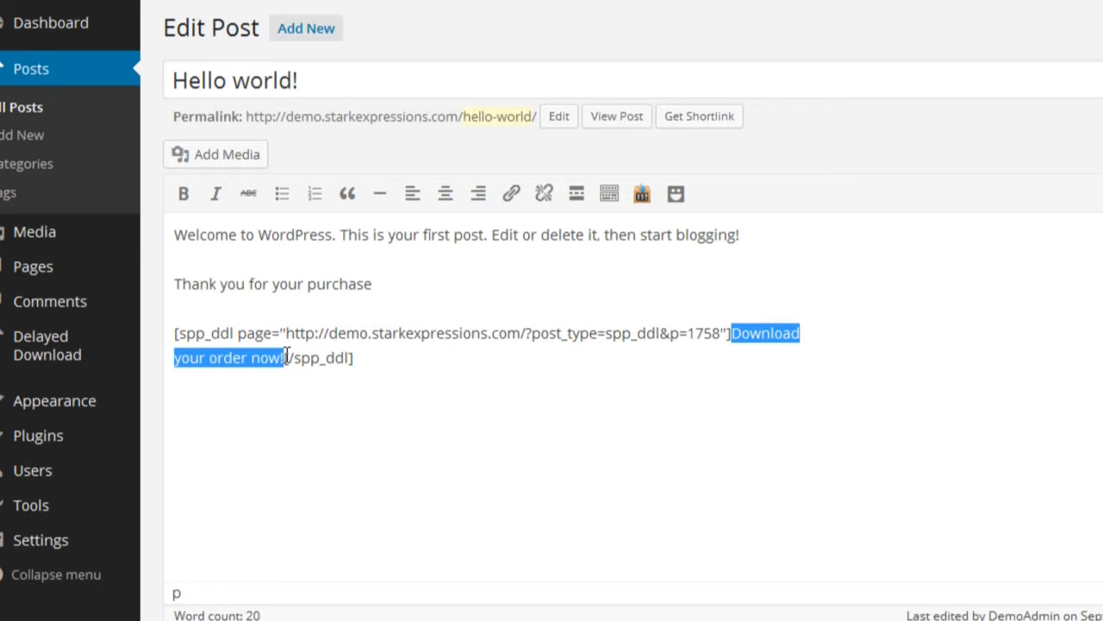
{"action": "left_click", "coordinate": [183, 193]}
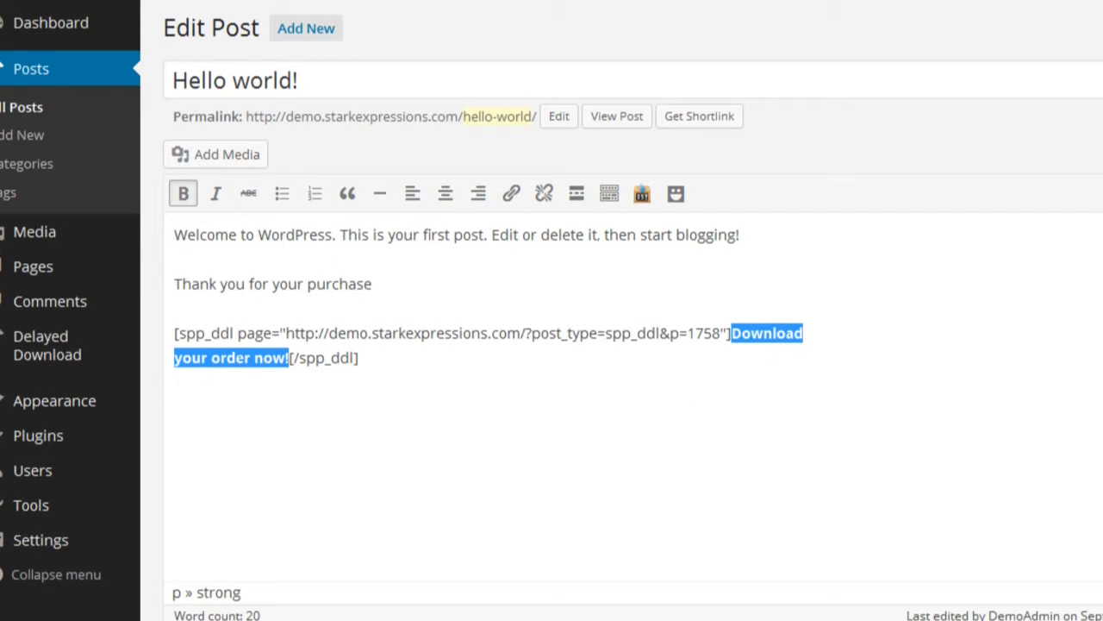
{"action": "mouse_move", "coordinate": [34, 232]}
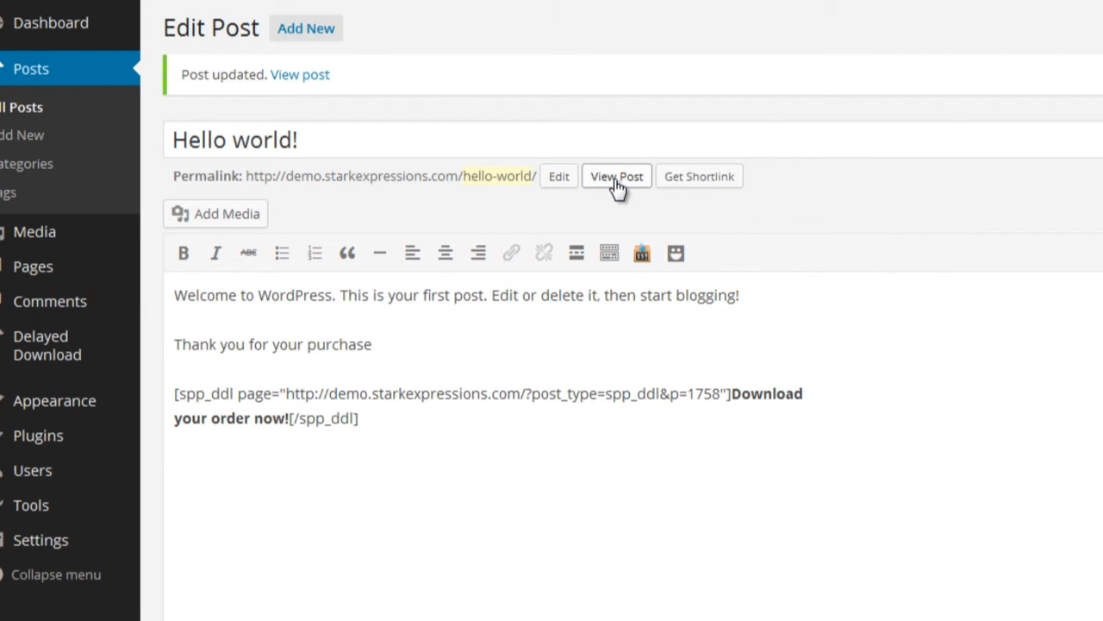
View the published post, try its "Download your order now!" link, look through the popup page and close it
{"action": "left_click", "coordinate": [616, 177]}
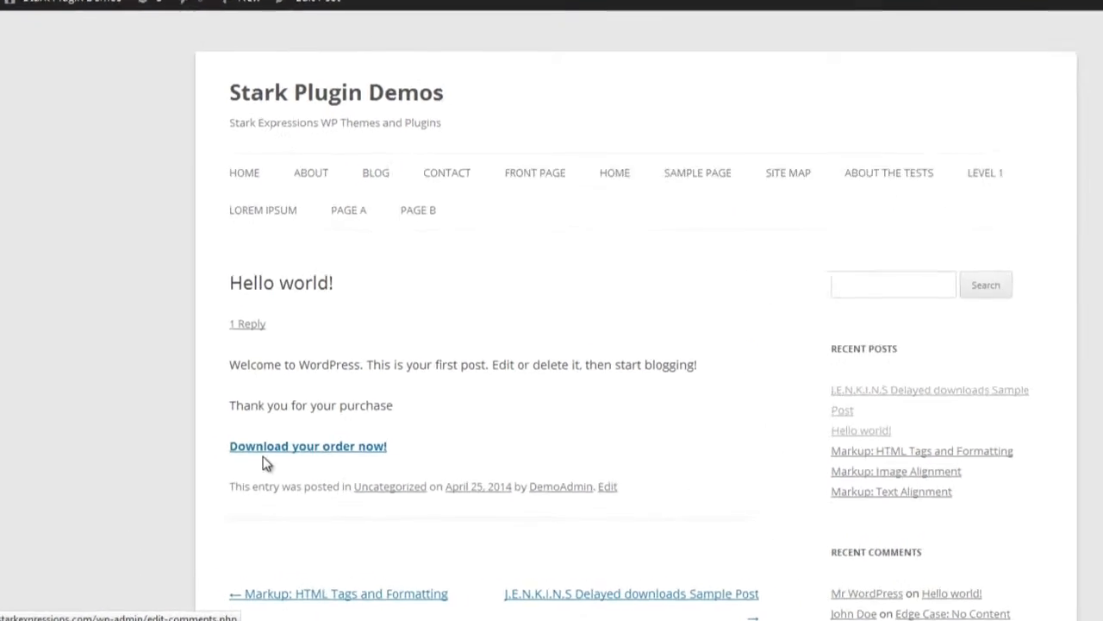
{"action": "left_click", "coordinate": [258, 462]}
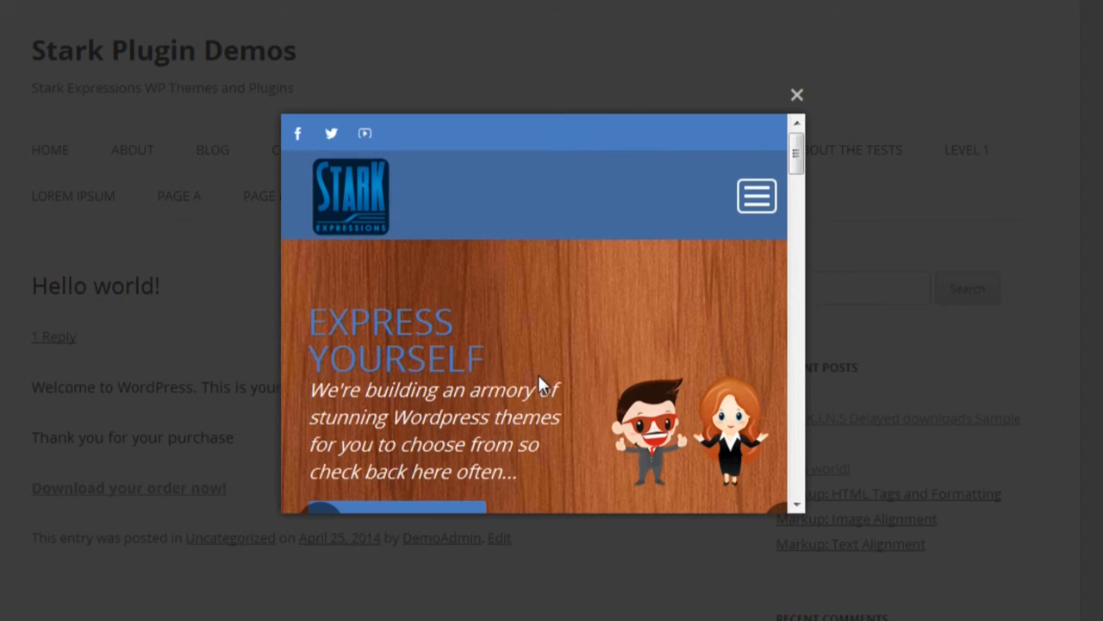
{"action": "scroll", "coordinate": [574, 291], "scroll_direction": "down", "scroll_amount": 20}
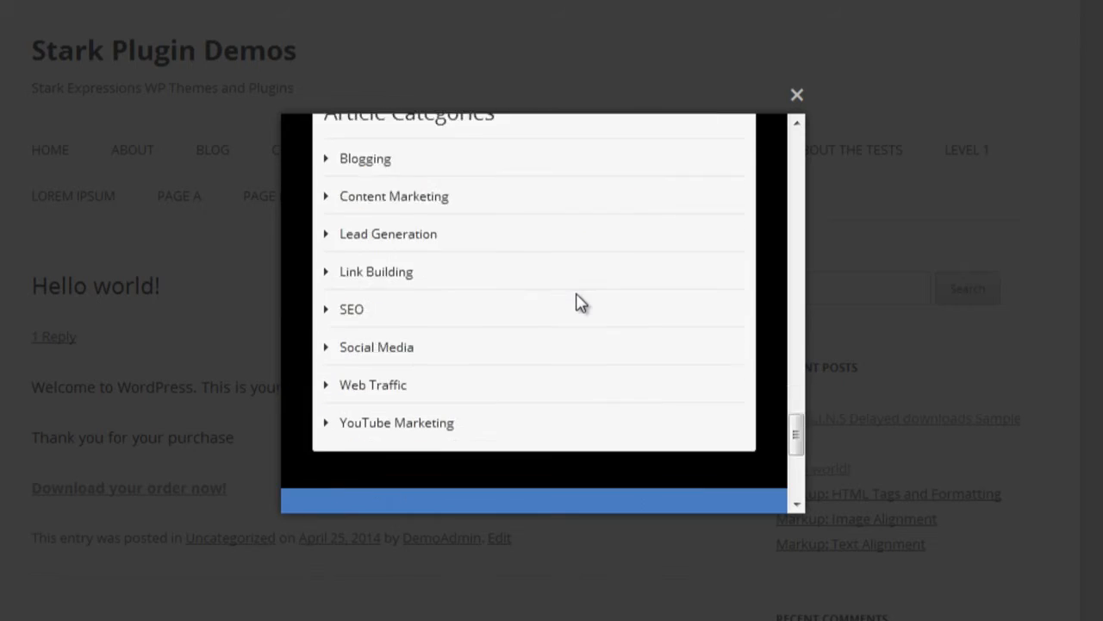
{"action": "left_click", "coordinate": [794, 96]}
Return to editing the Hello world! post and delete the whole "Download your order now!" shortcode below the thank-you line
{"action": "left_click", "coordinate": [288, 94]}
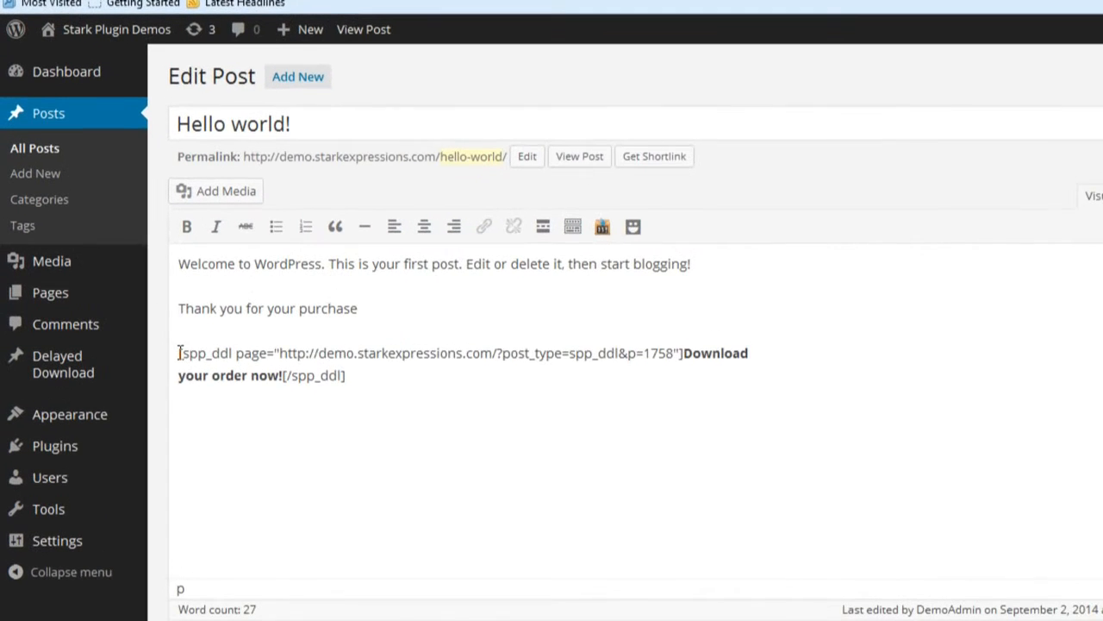
{"action": "left_click_drag", "start_coordinate": [135, 336], "coordinate": [218, 352]}
{"action": "left_click_drag", "start_coordinate": [295, 377], "coordinate": [372, 380]}
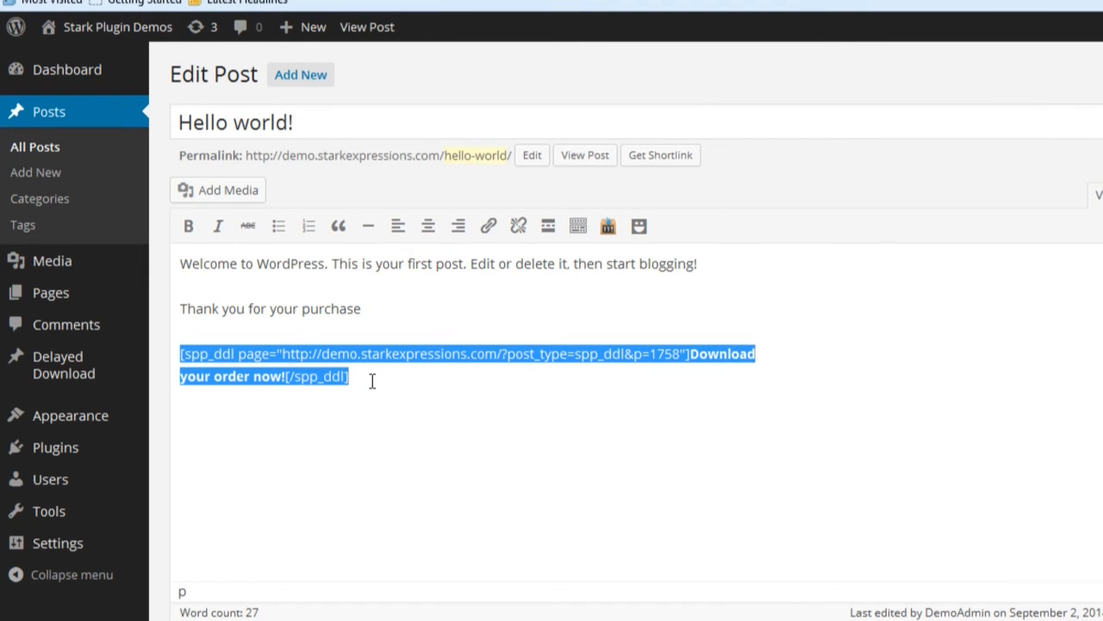
{"action": "key", "text": "BackSpace"}
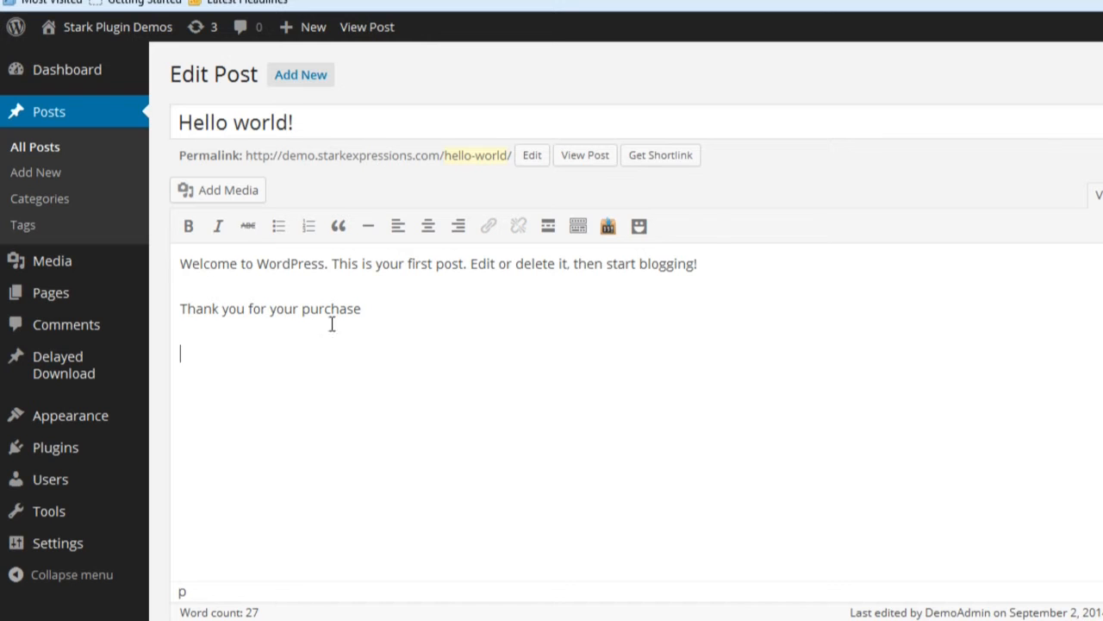
Insert the Download-Button.png image from the media library below the thank-you line, with its Link To option set to None
{"action": "left_click", "coordinate": [237, 197]}
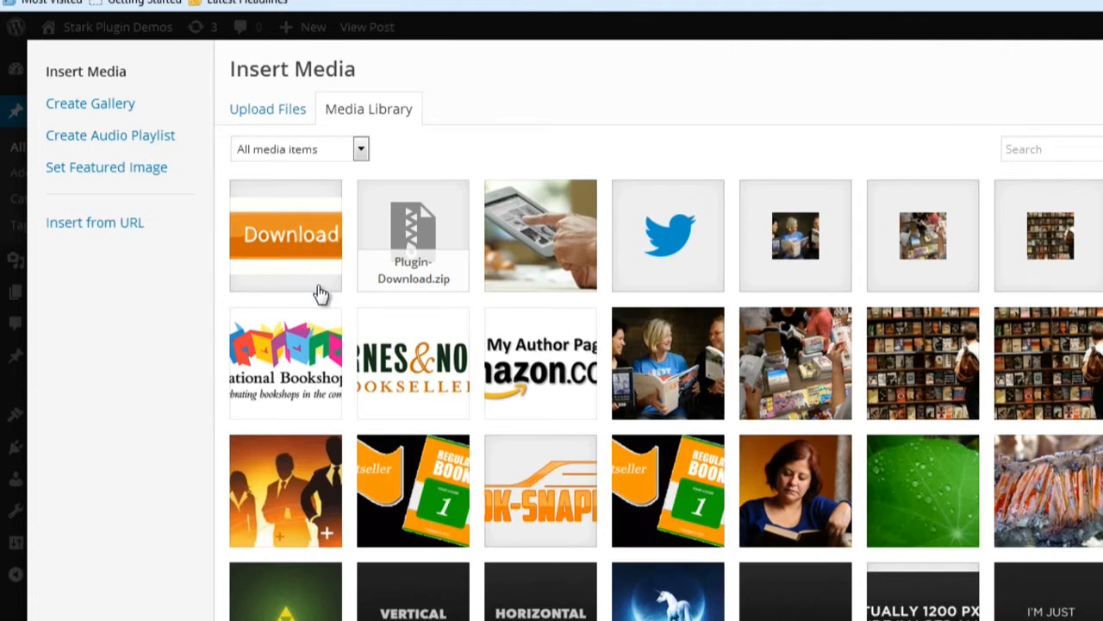
{"action": "left_click", "coordinate": [295, 261]}
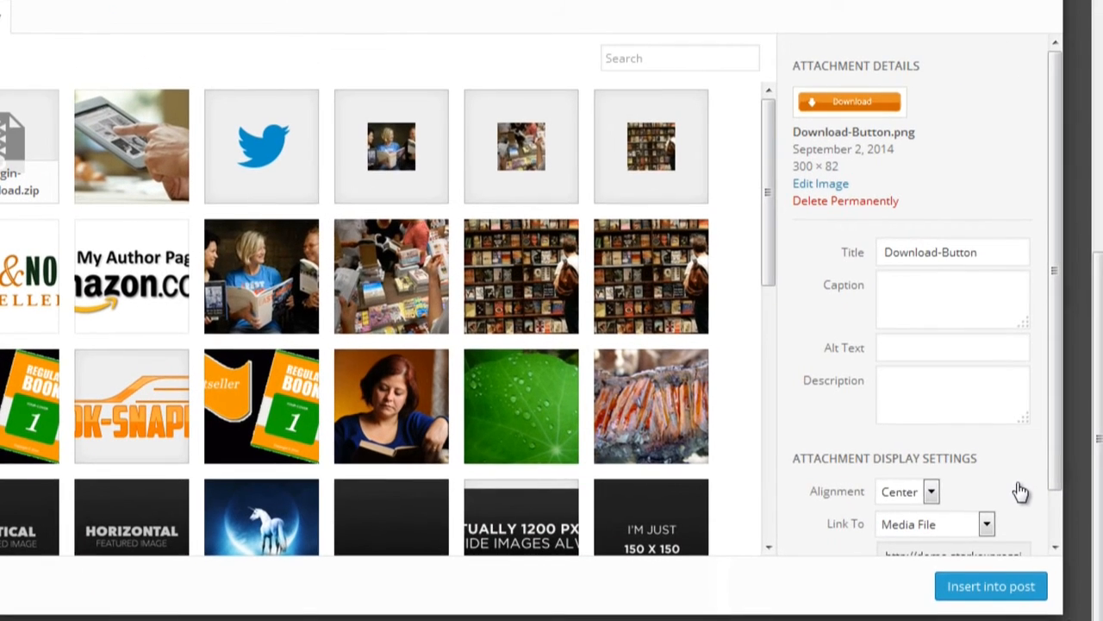
{"action": "left_click", "coordinate": [1020, 491]}
{"action": "scroll", "coordinate": [1020, 492], "scroll_direction": "down", "scroll_amount": 1}
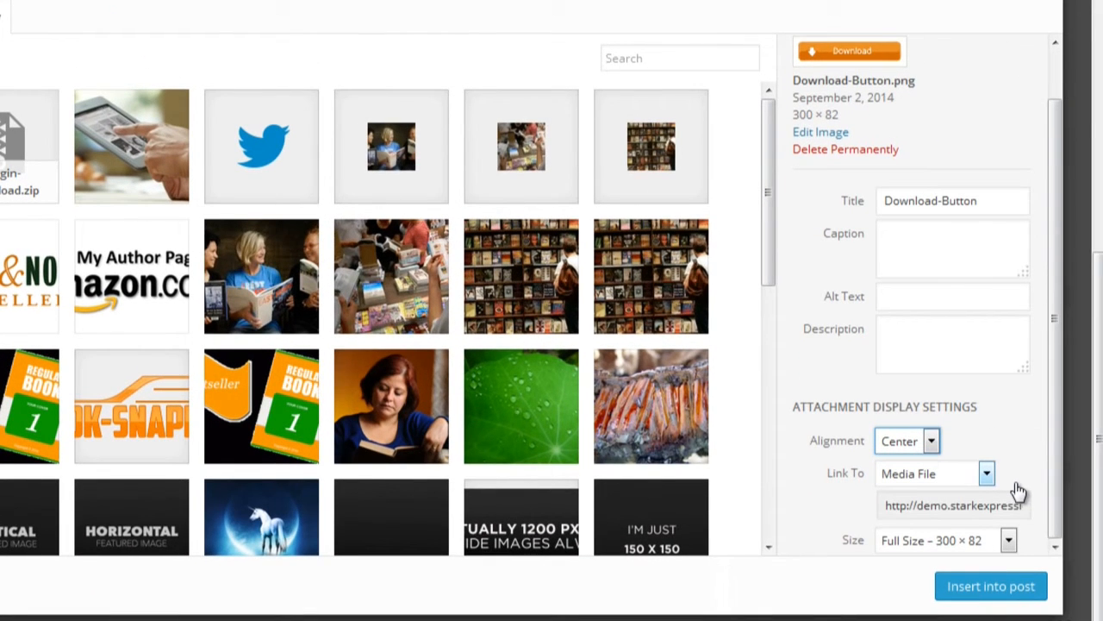
{"action": "left_click", "coordinate": [986, 473]}
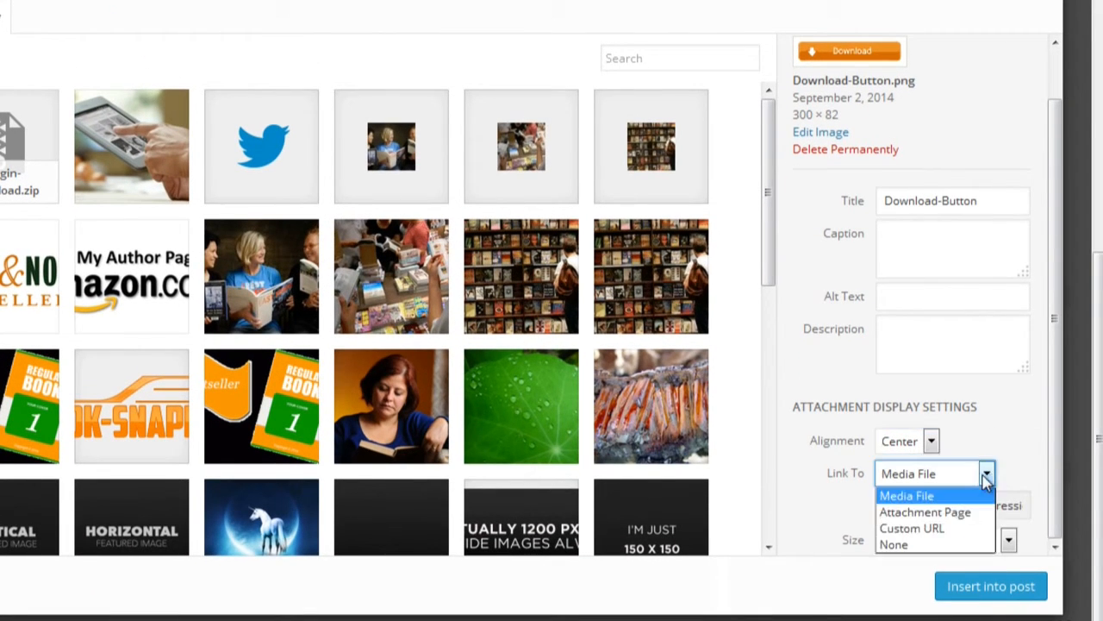
{"action": "left_click", "coordinate": [906, 546]}
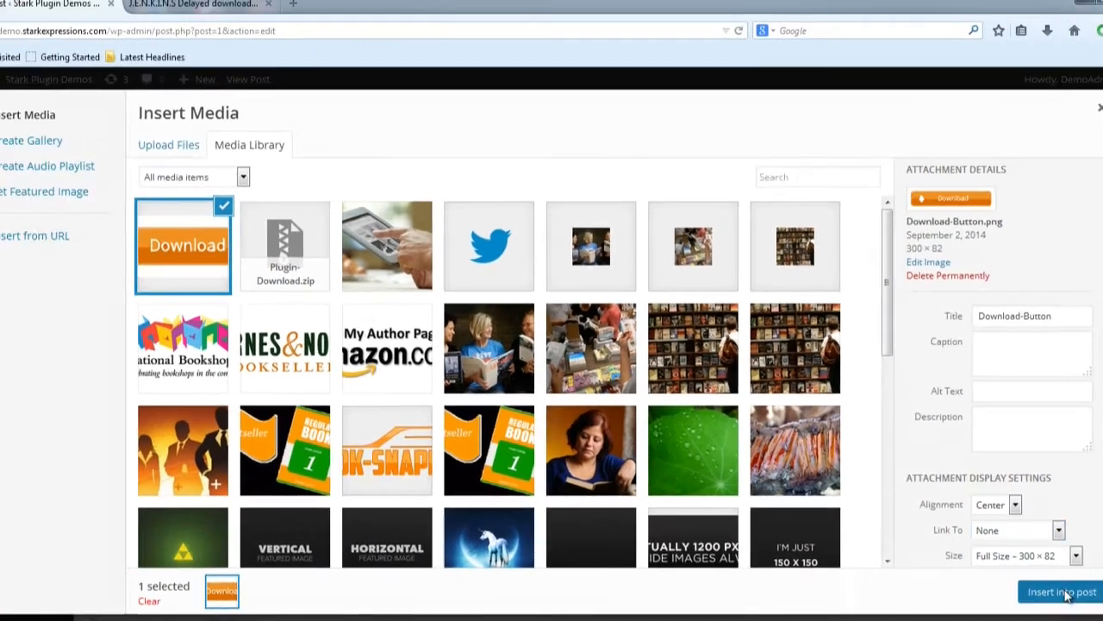
{"action": "left_click", "coordinate": [1065, 592]}
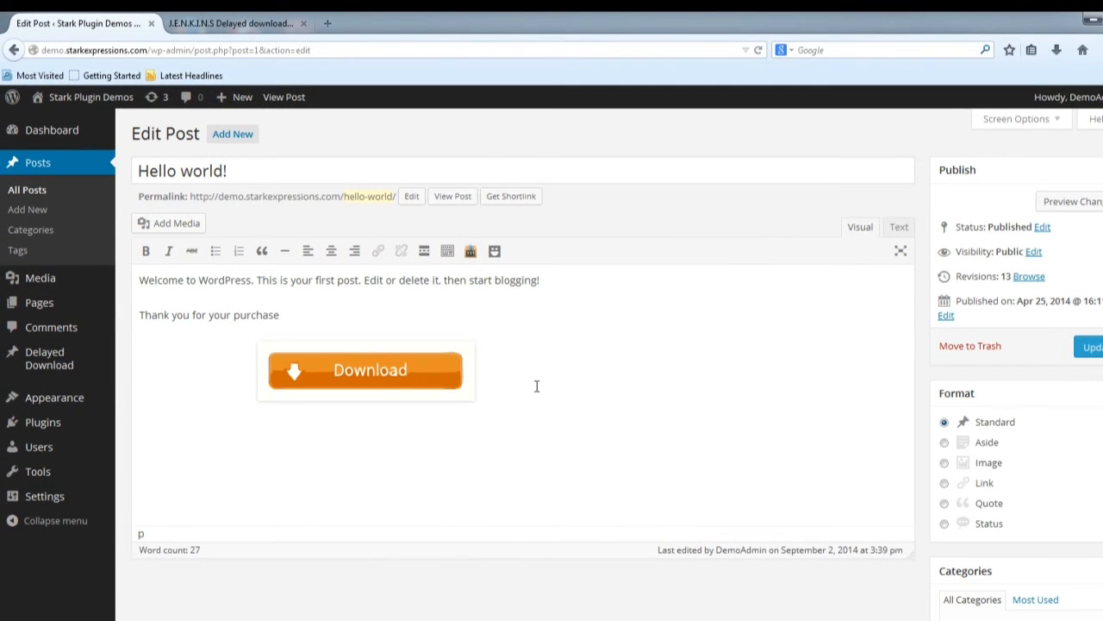
Turn the Download button image into a download redirect to the Product Number 1 delayed download item and update the post
{"action": "left_click", "coordinate": [359, 373]}
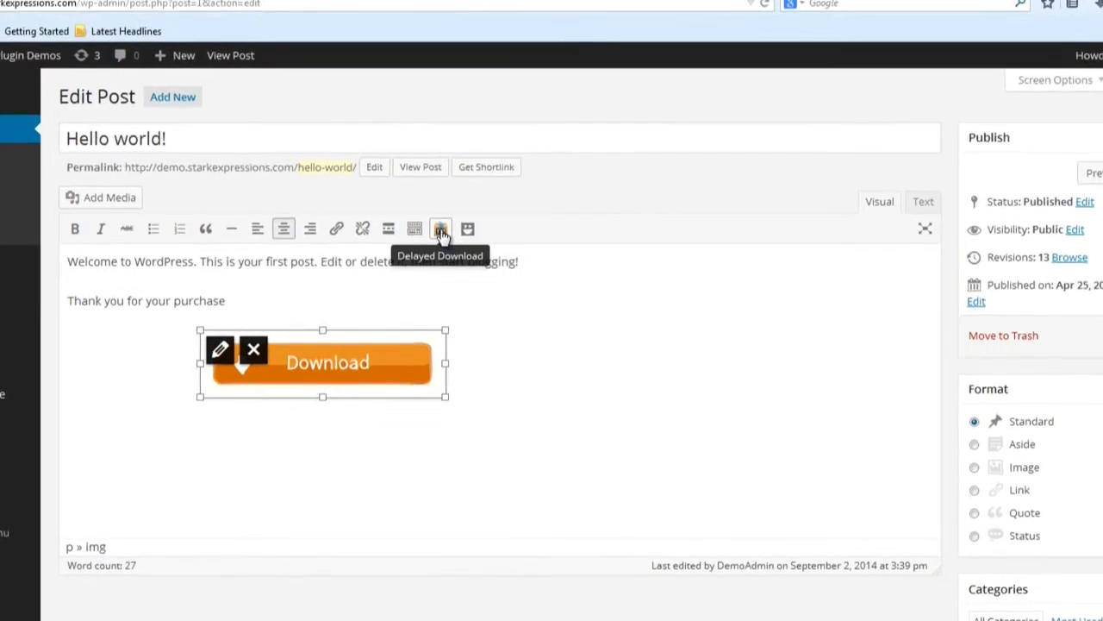
{"action": "left_click", "coordinate": [470, 251]}
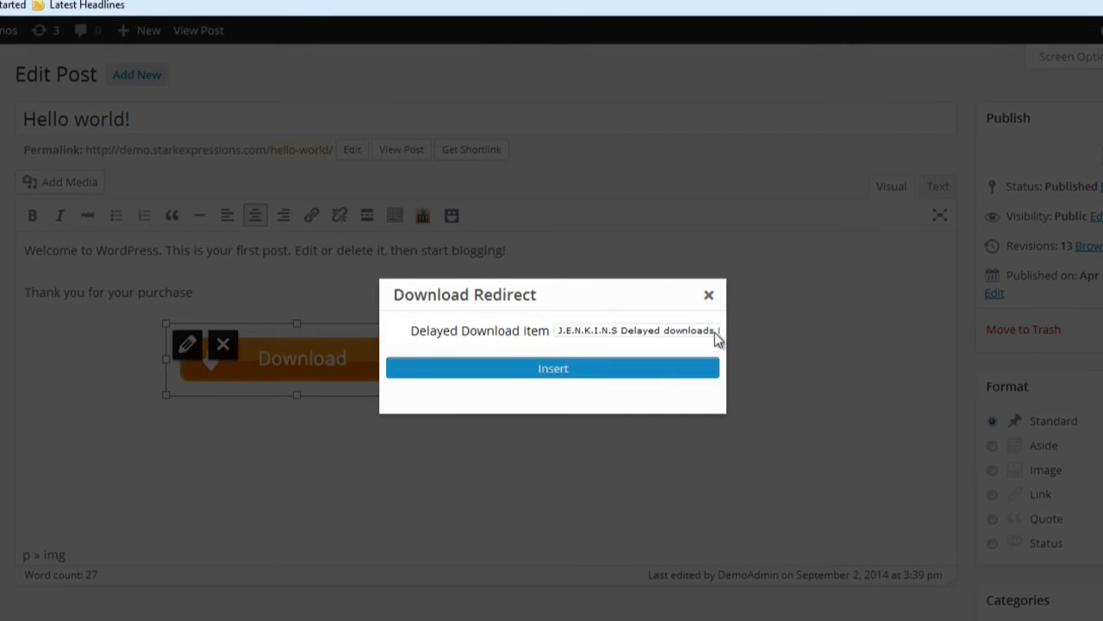
{"action": "left_click", "coordinate": [666, 334]}
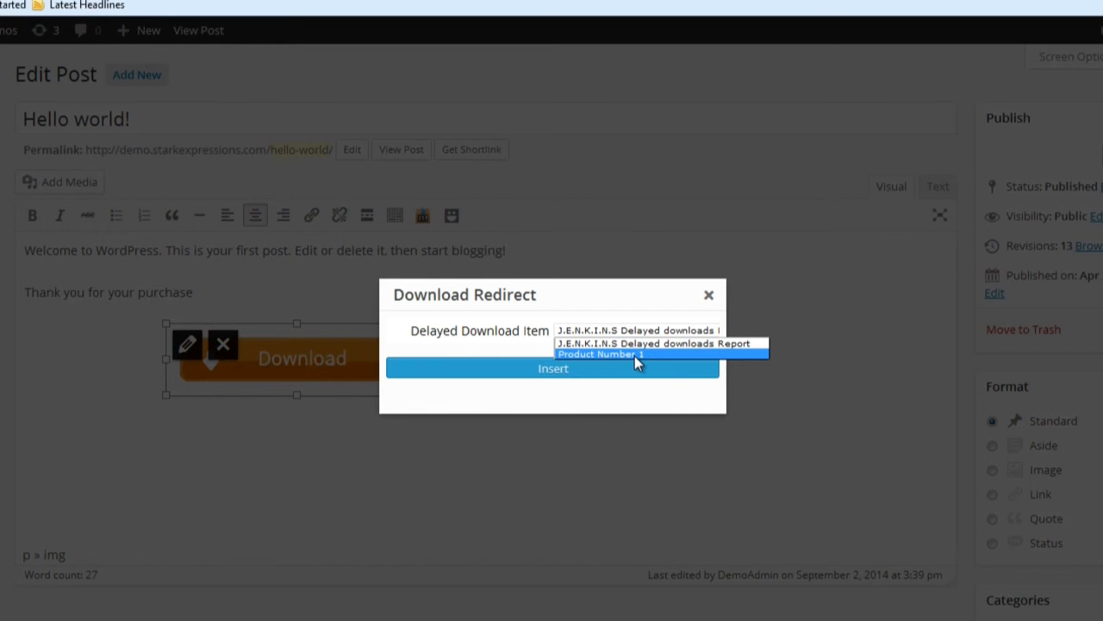
{"action": "left_click", "coordinate": [633, 355]}
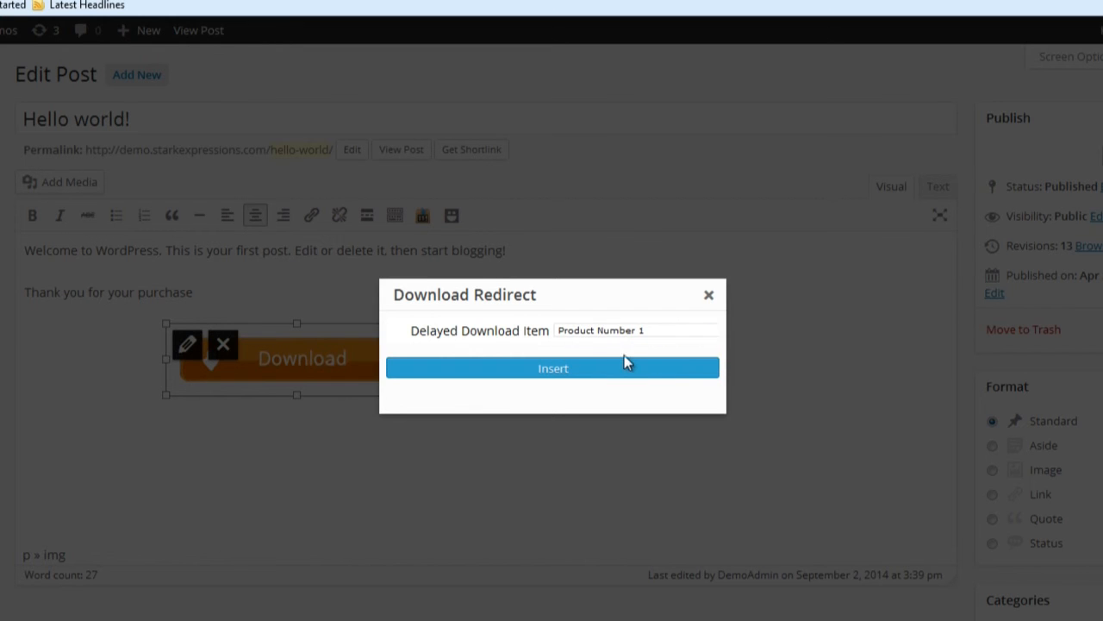
{"action": "left_click", "coordinate": [541, 374]}
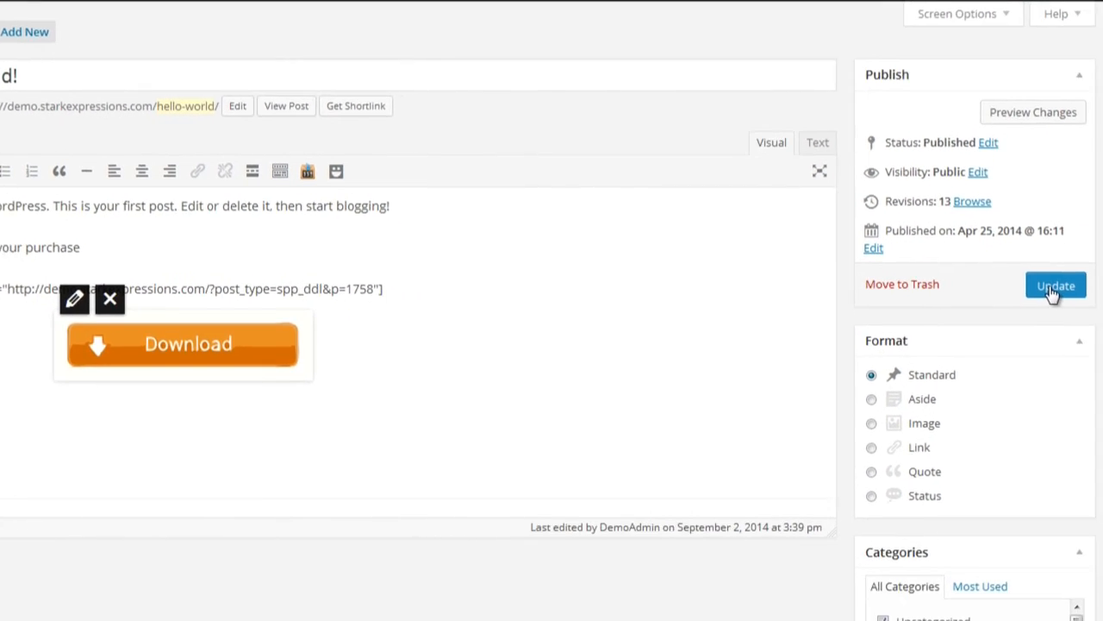
{"action": "left_click", "coordinate": [1033, 280]}
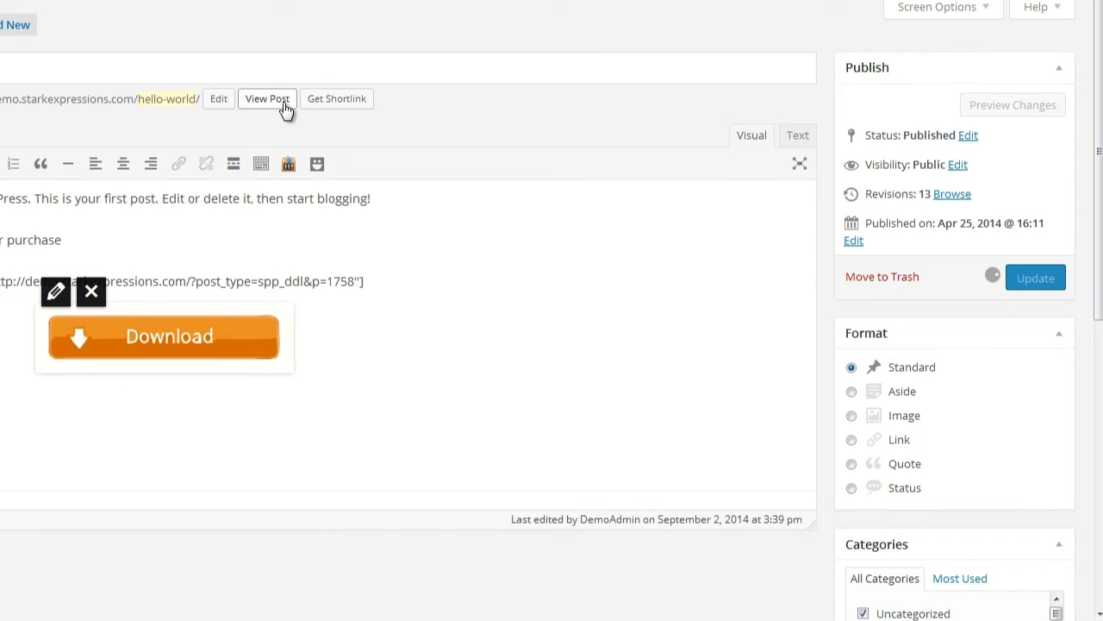
View the published post and try its orange Download button image
{"action": "left_click", "coordinate": [280, 162]}
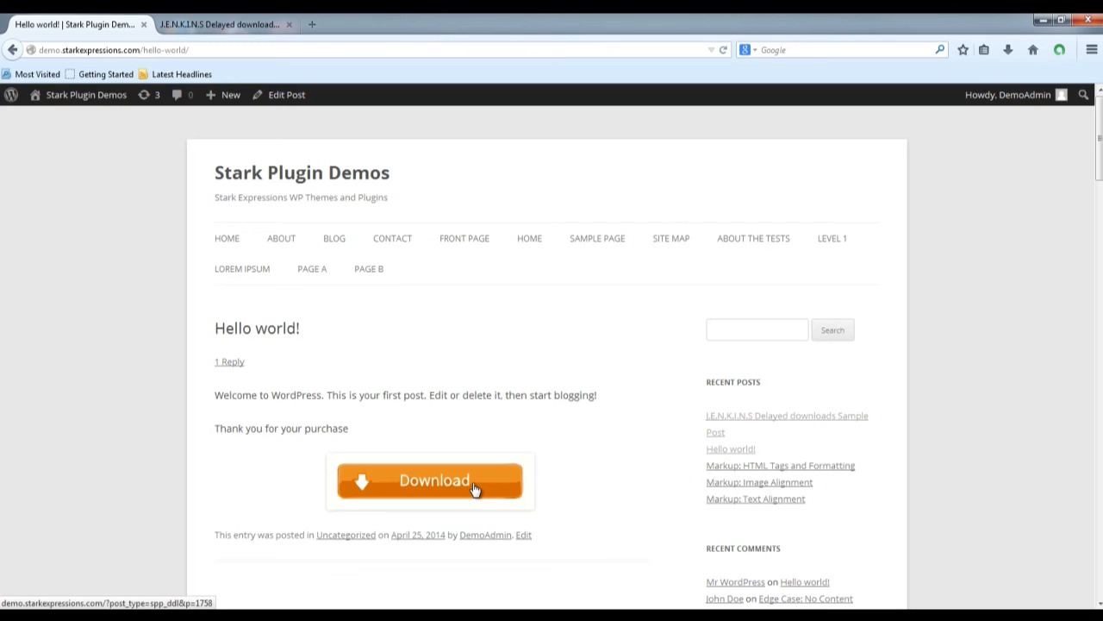
{"action": "left_click", "coordinate": [473, 489]}
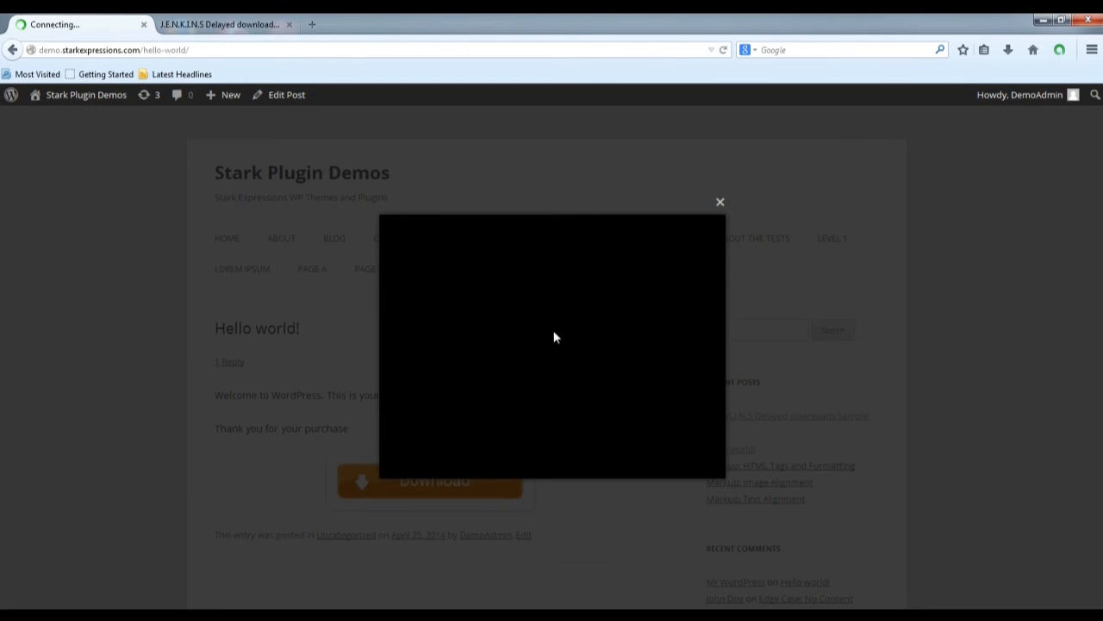